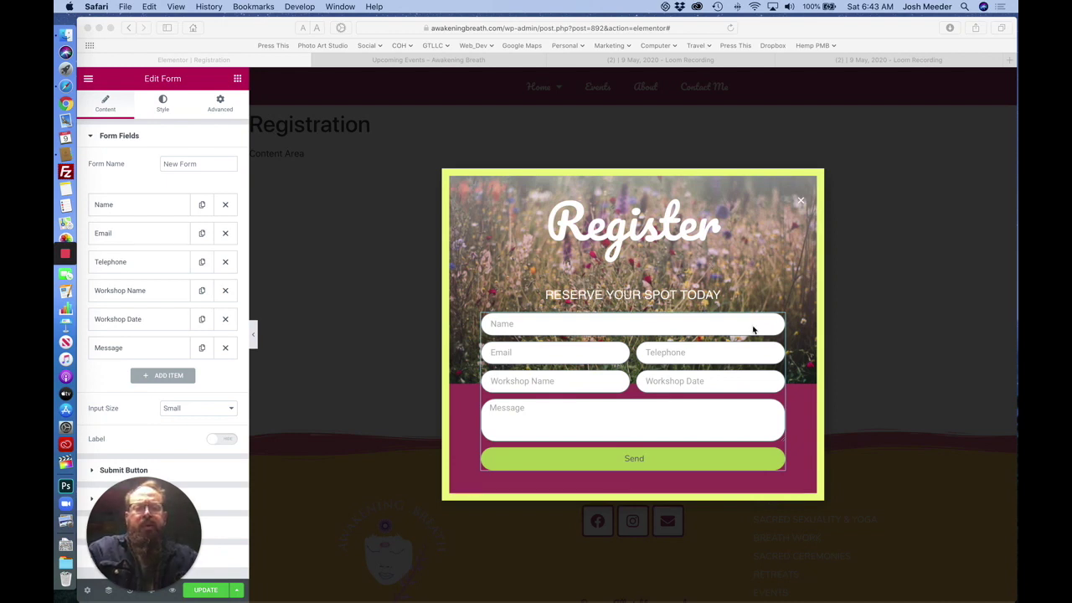
Make the Name field required, trying 66% column width before returning it to 100%.
left_click(128, 207)
left_click(128, 207)
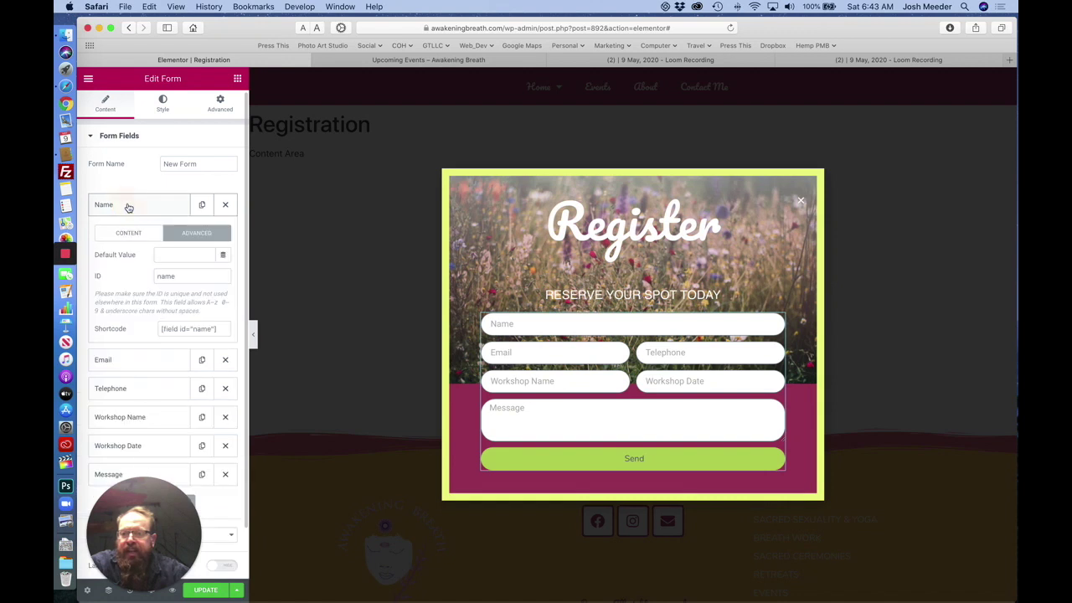
left_click(131, 239)
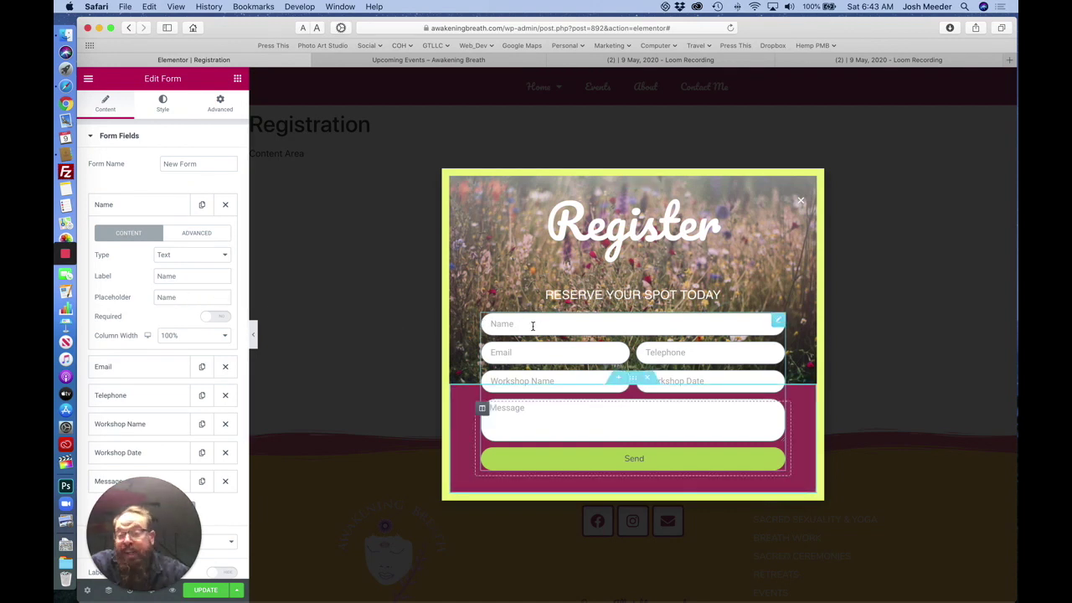
left_click(208, 319)
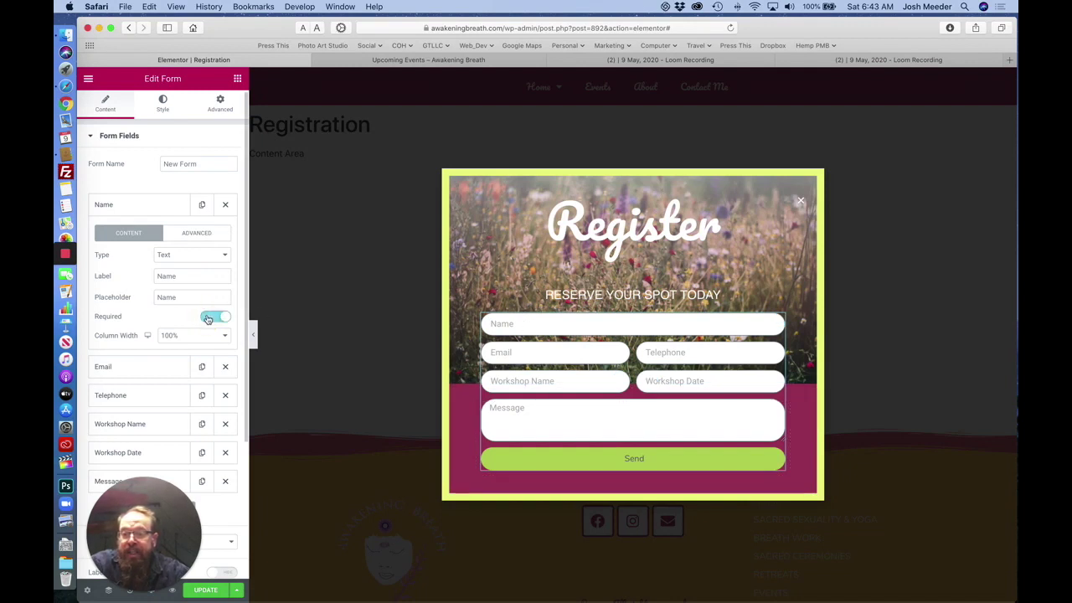
left_click(206, 337)
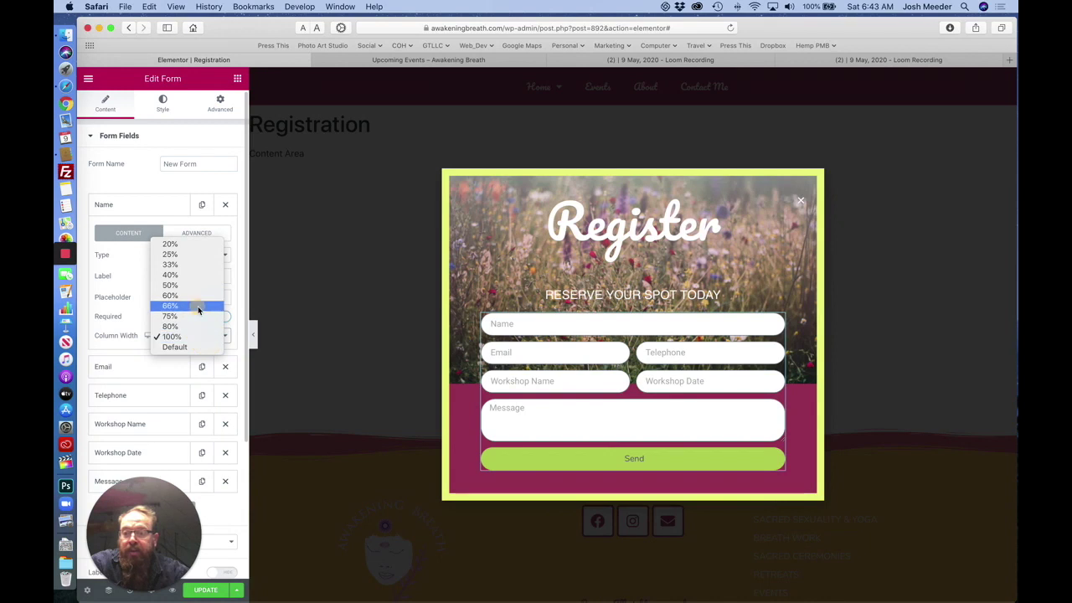
left_click(199, 307)
left_click(190, 335)
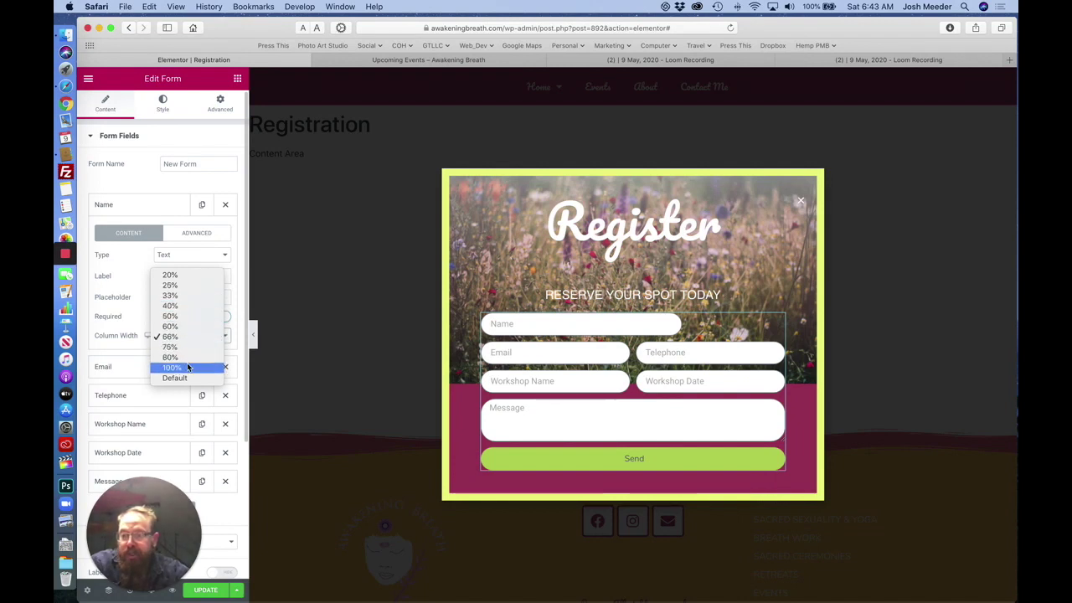
left_click(188, 366)
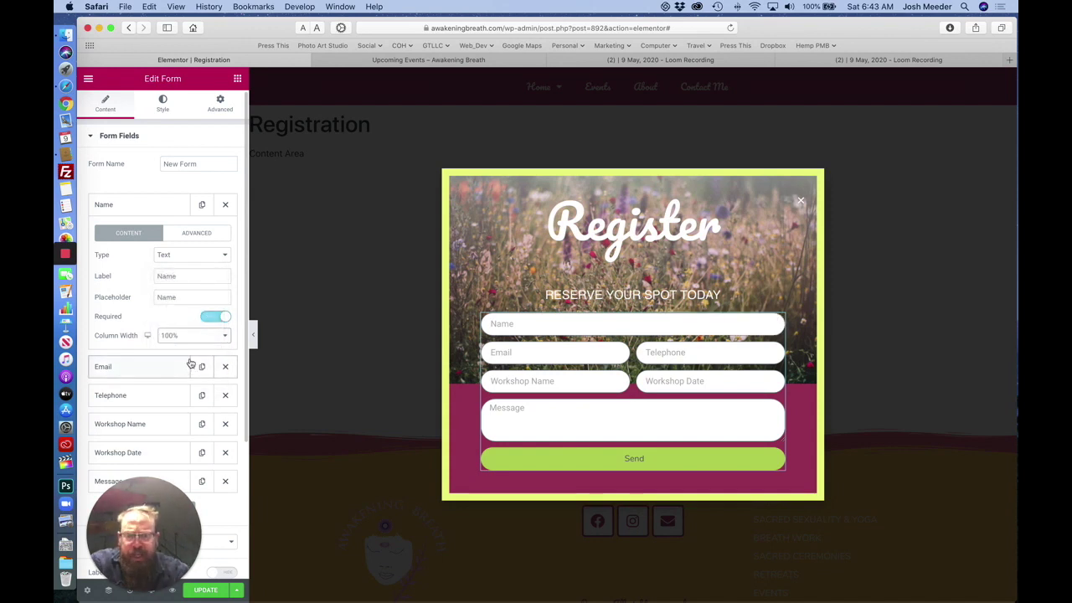
Check the Name field's ID and shortcode, then the Email field's ID.
left_click(201, 239)
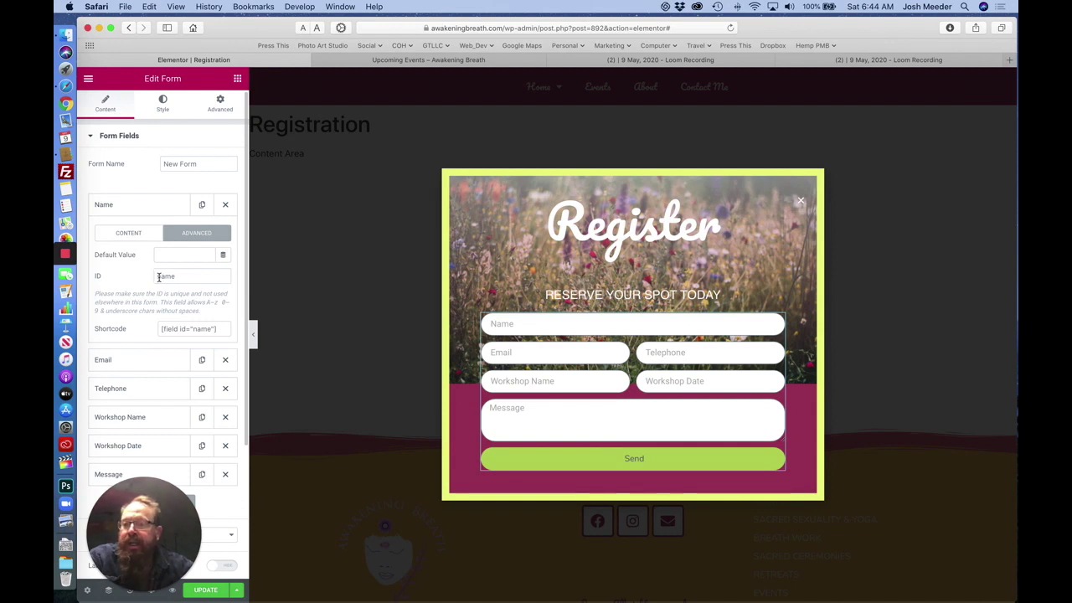
left_click(180, 329)
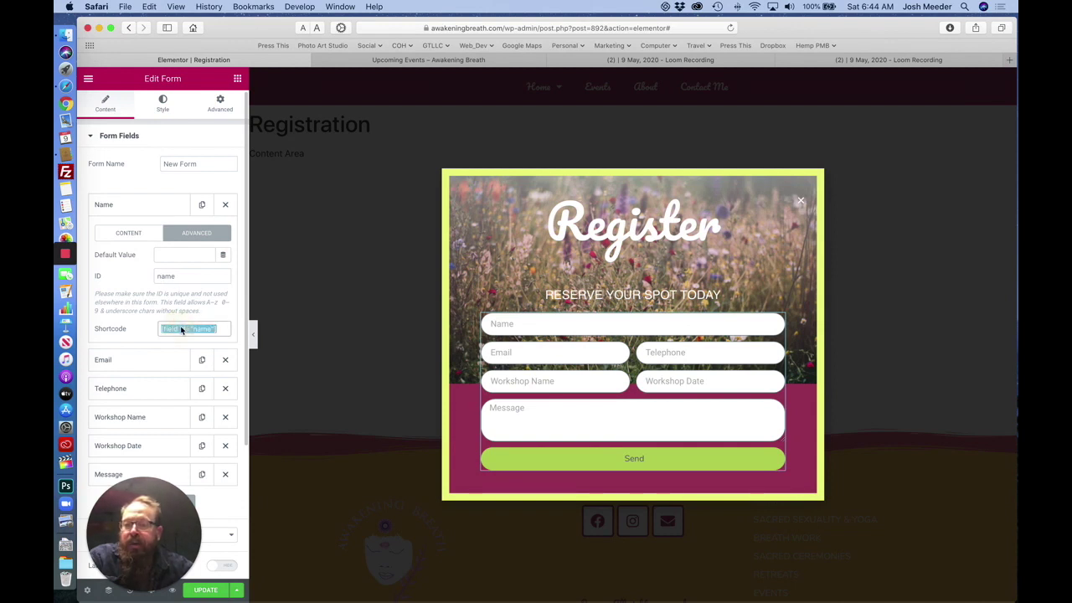
left_click(150, 210)
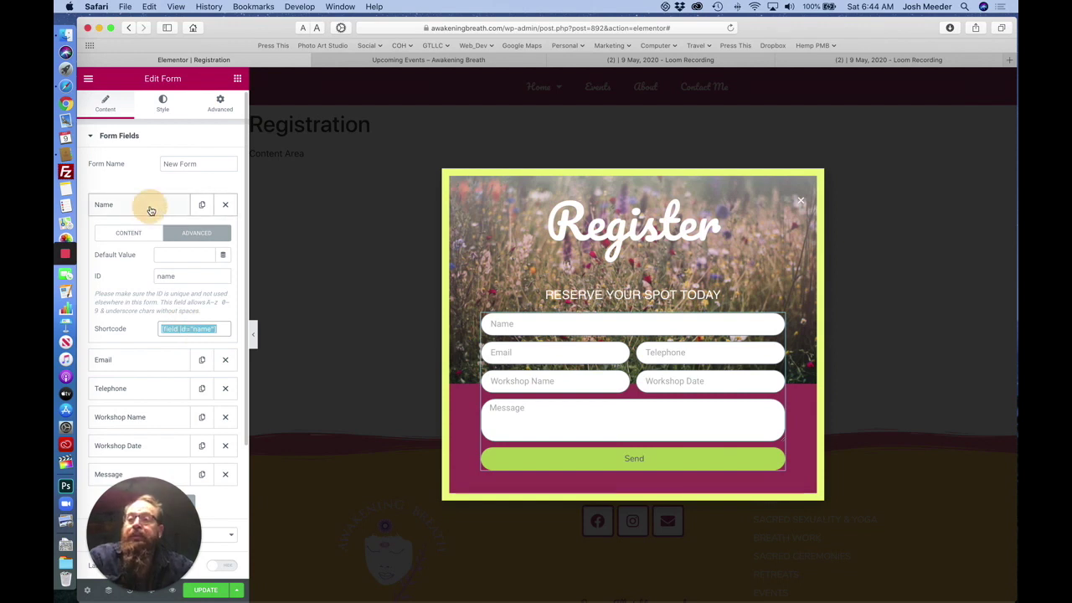
left_click(148, 232)
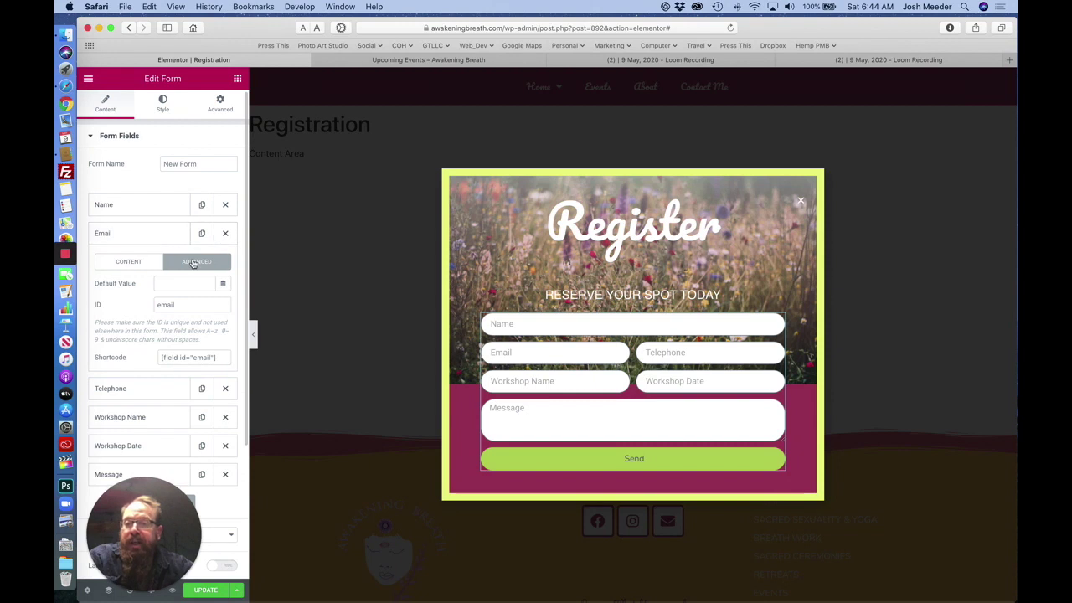
left_click(161, 233)
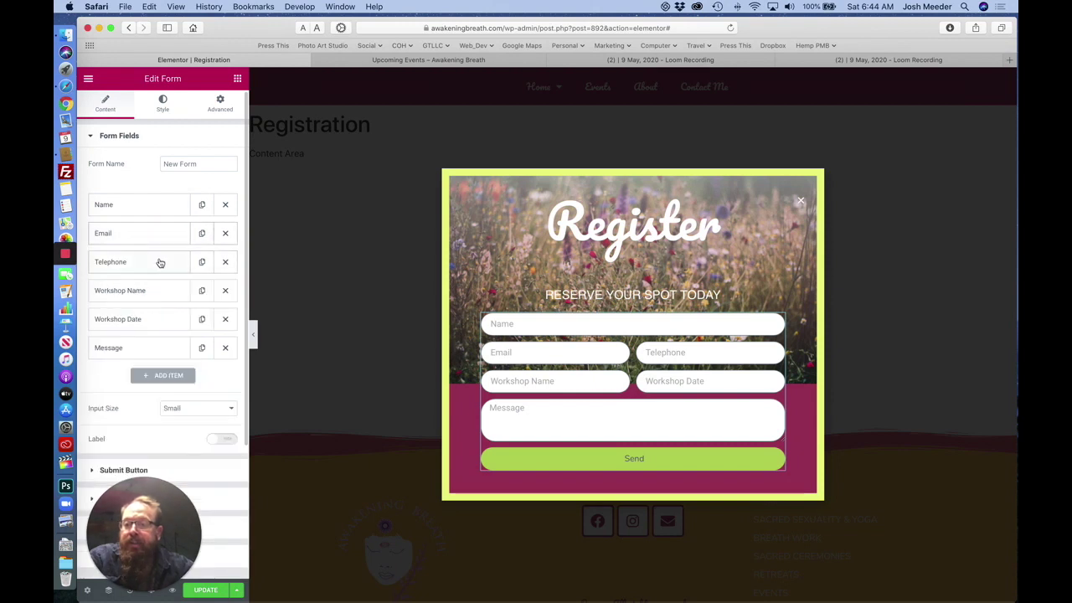
Change the Telephone ID from field_1 to tel and Workshop Name from field_2 to workshop.
left_click(160, 263)
left_click(185, 334)
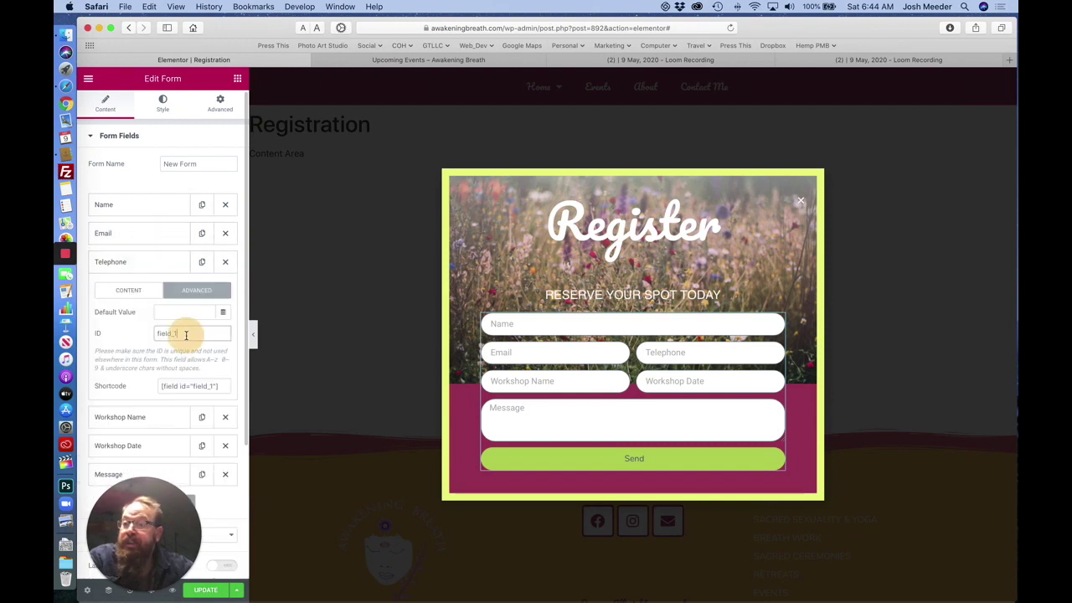
left_click_drag(177, 334, 141, 334)
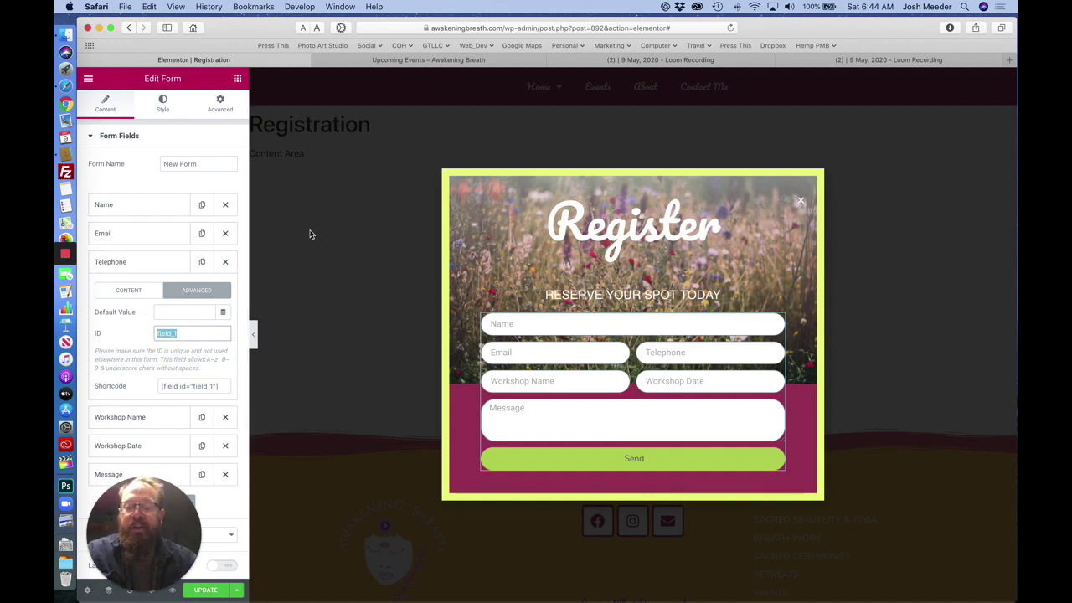
type("tel")
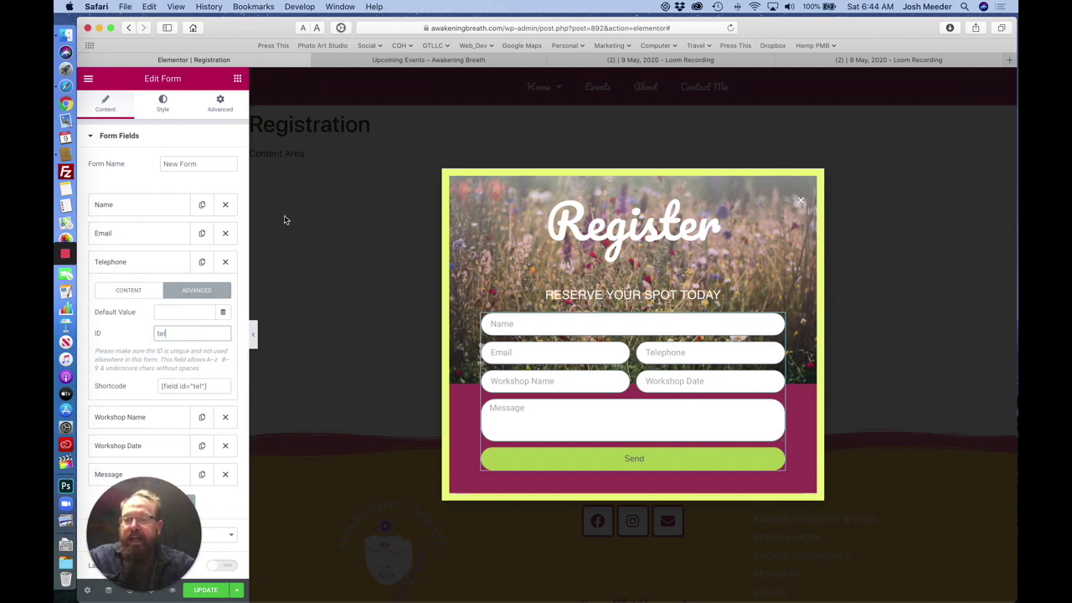
left_click(151, 262)
left_click(151, 292)
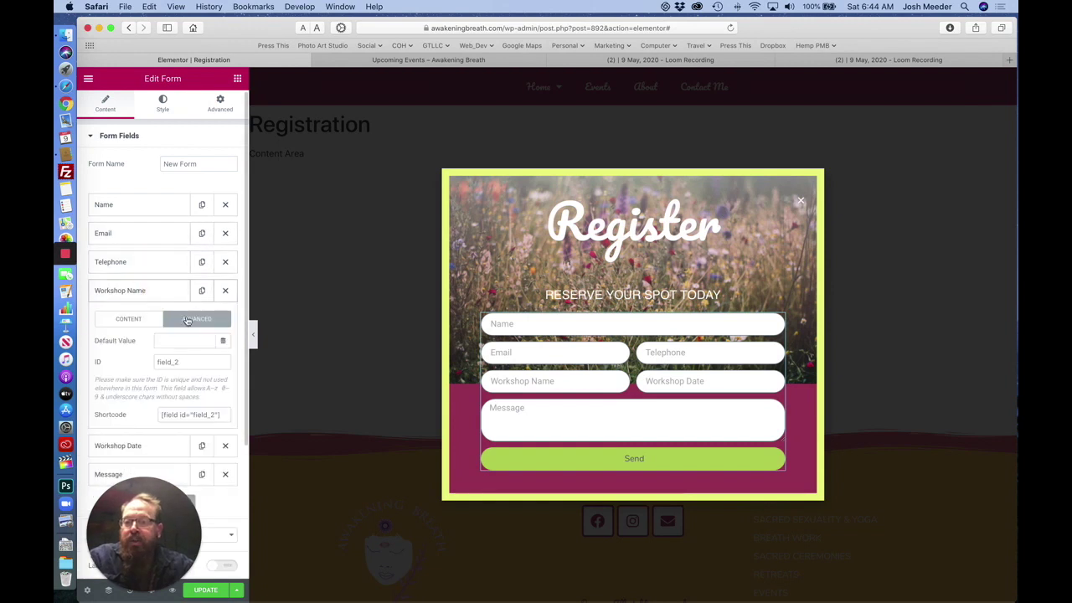
left_click_drag(196, 362, 144, 362)
type("workshop")
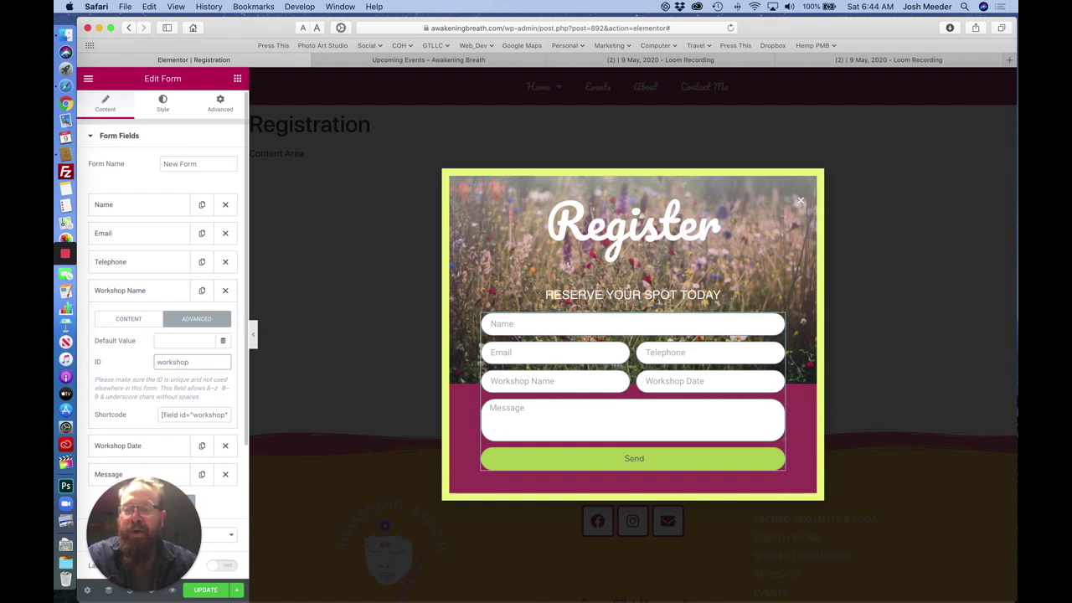
left_click(147, 293)
Change the Workshop Date ID from field_3 to date, then check the Message field's ID.
left_click(139, 320)
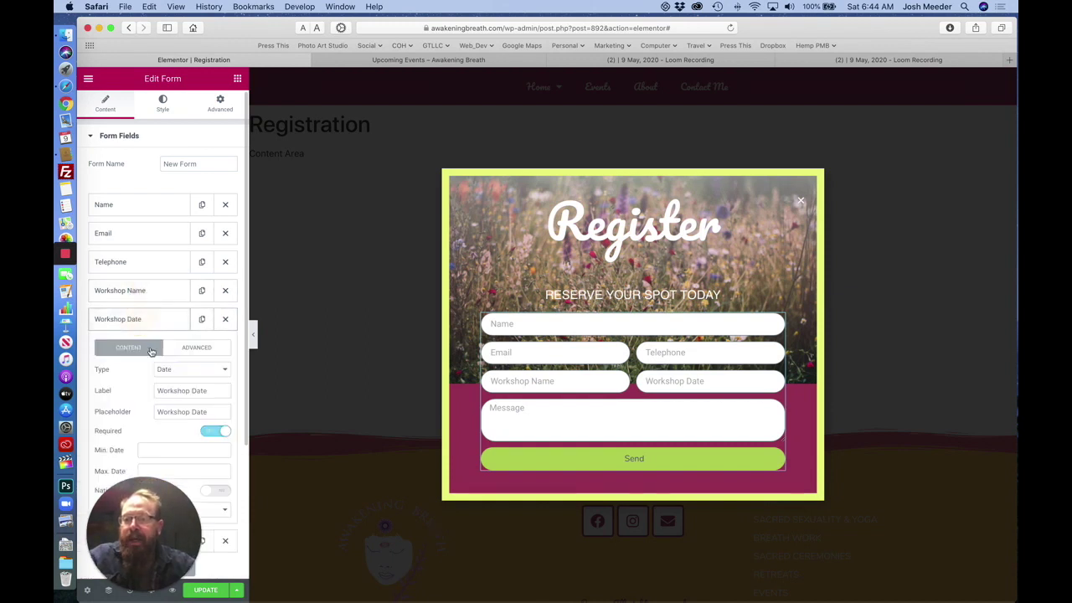
left_click(194, 348)
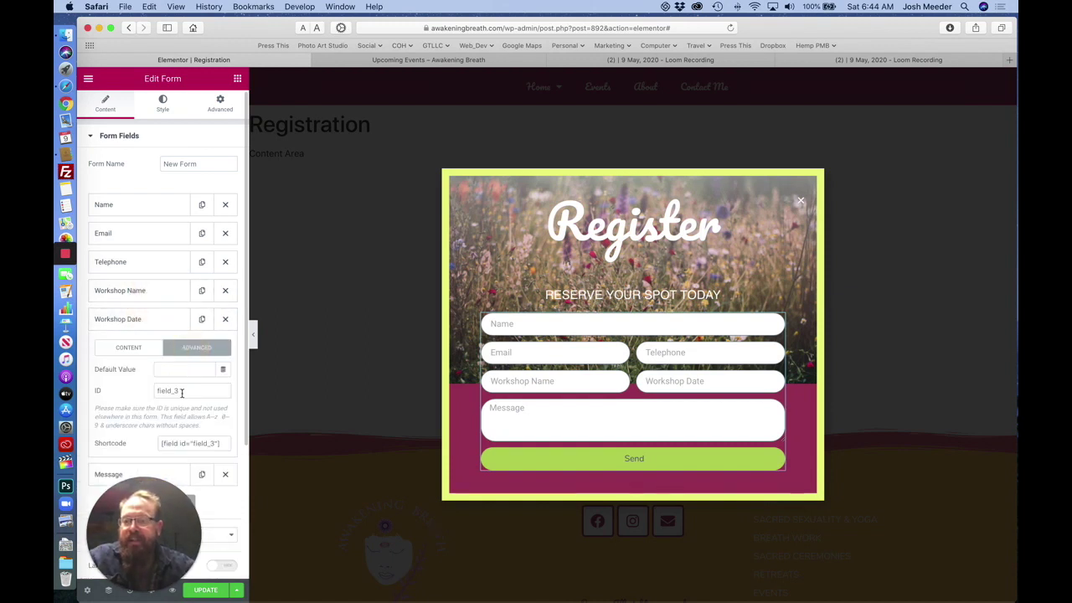
left_click_drag(182, 392, 139, 377)
type("date")
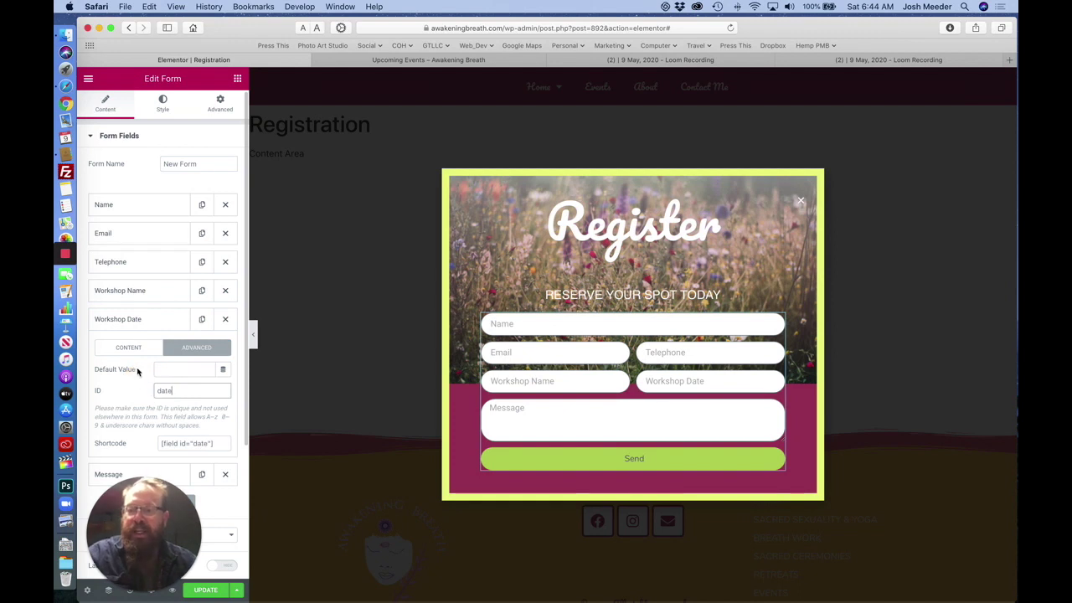
left_click(140, 320)
left_click(155, 355)
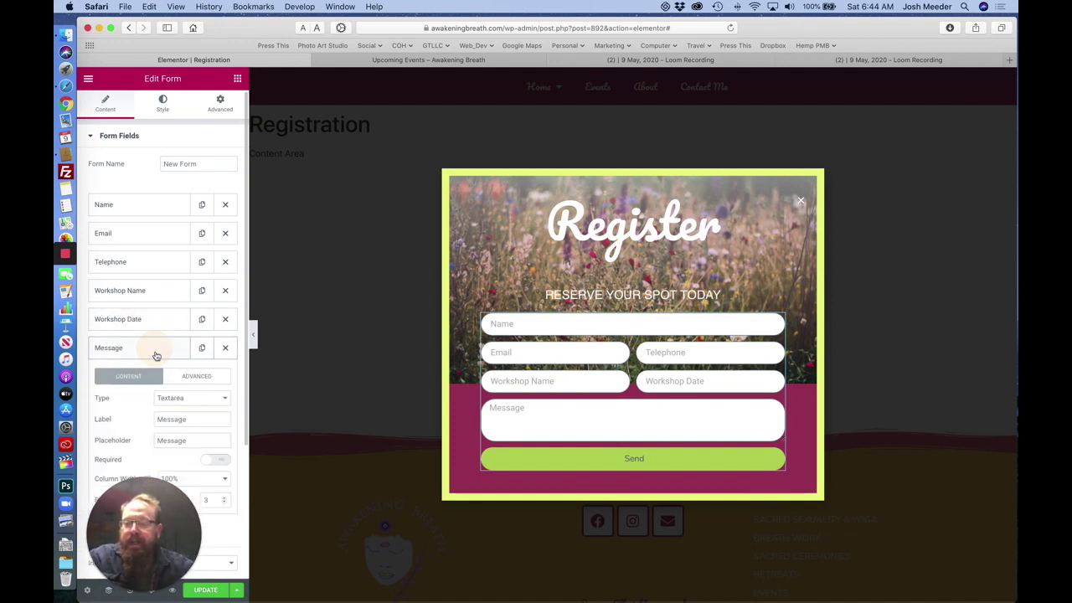
left_click(195, 377)
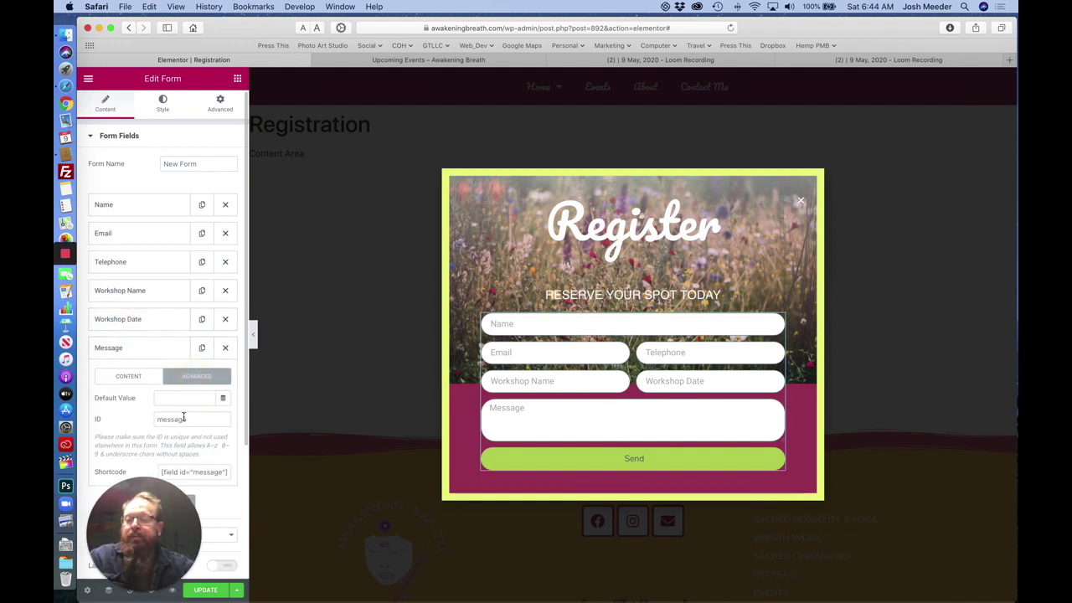
Replace [all-fields] in the notification email message with the heading 'Event Registeration'.
left_click(139, 350)
scroll(154, 336, "down", 2)
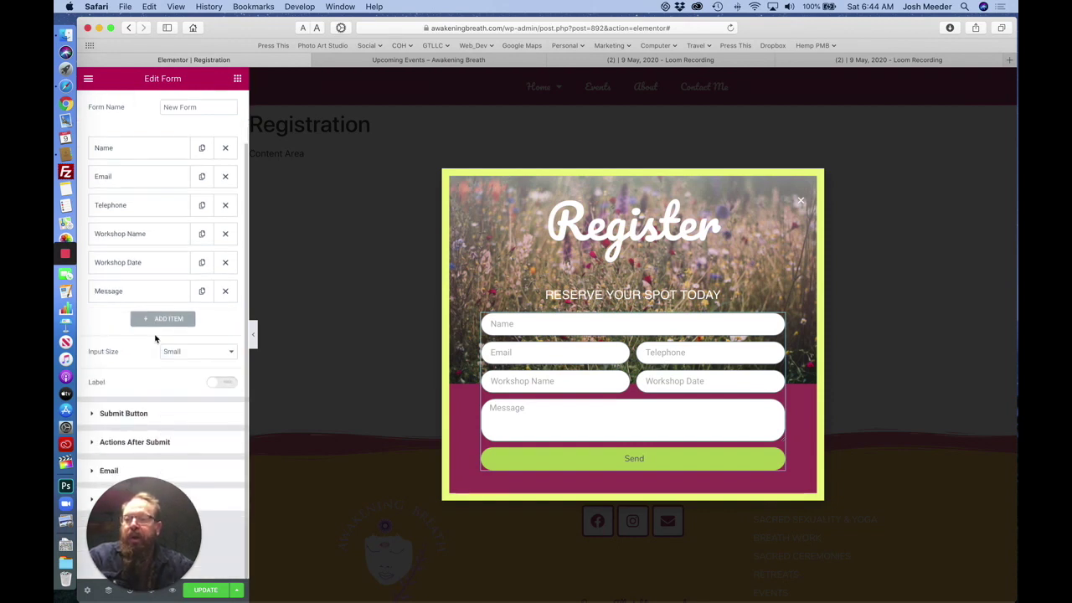
left_click(100, 470)
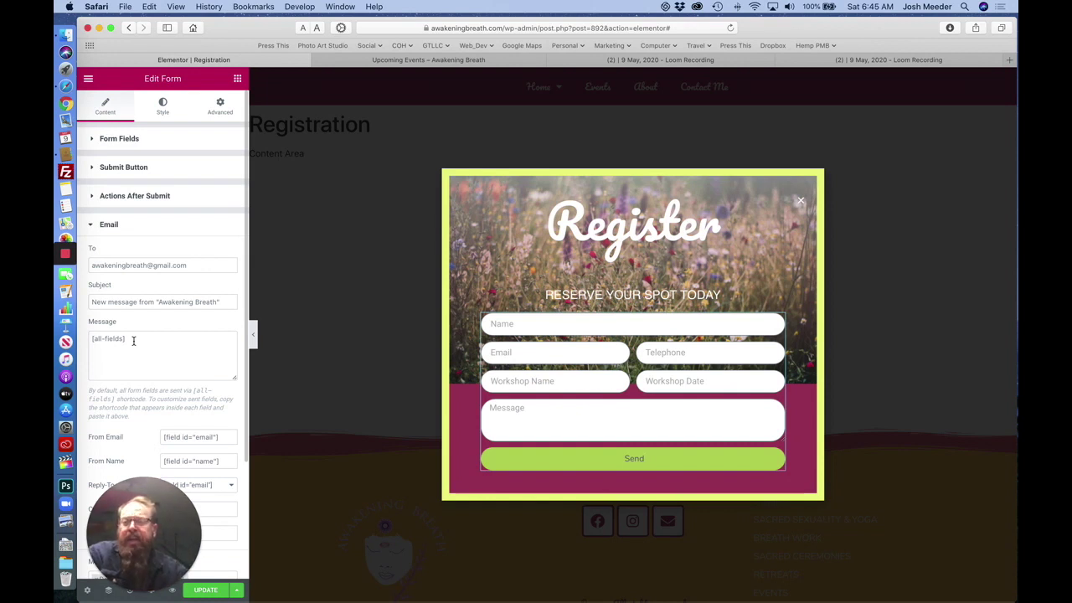
left_click_drag(133, 340, 89, 340)
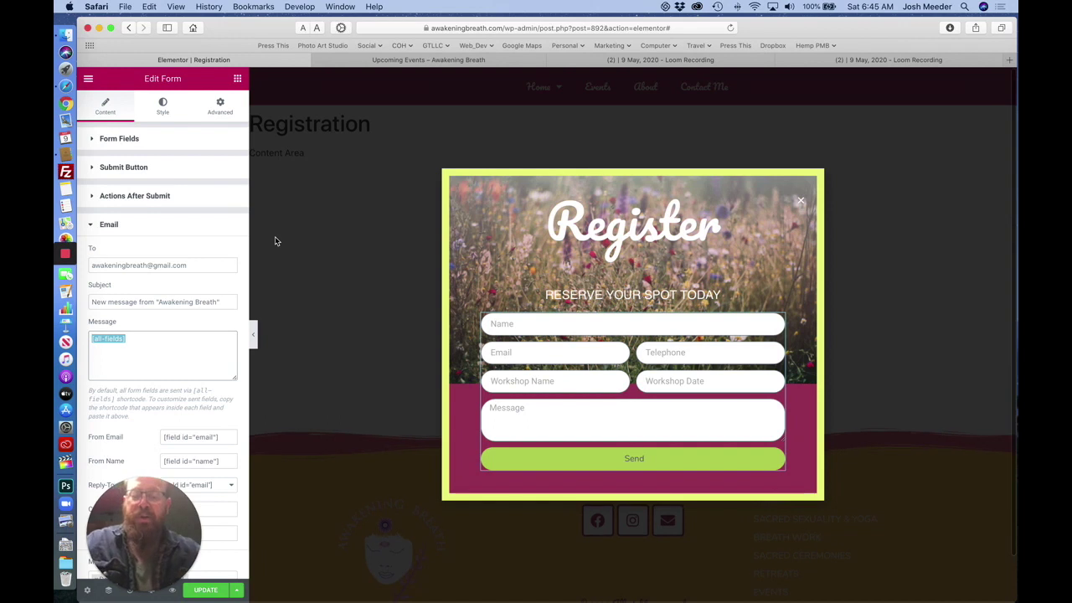
type("Event")
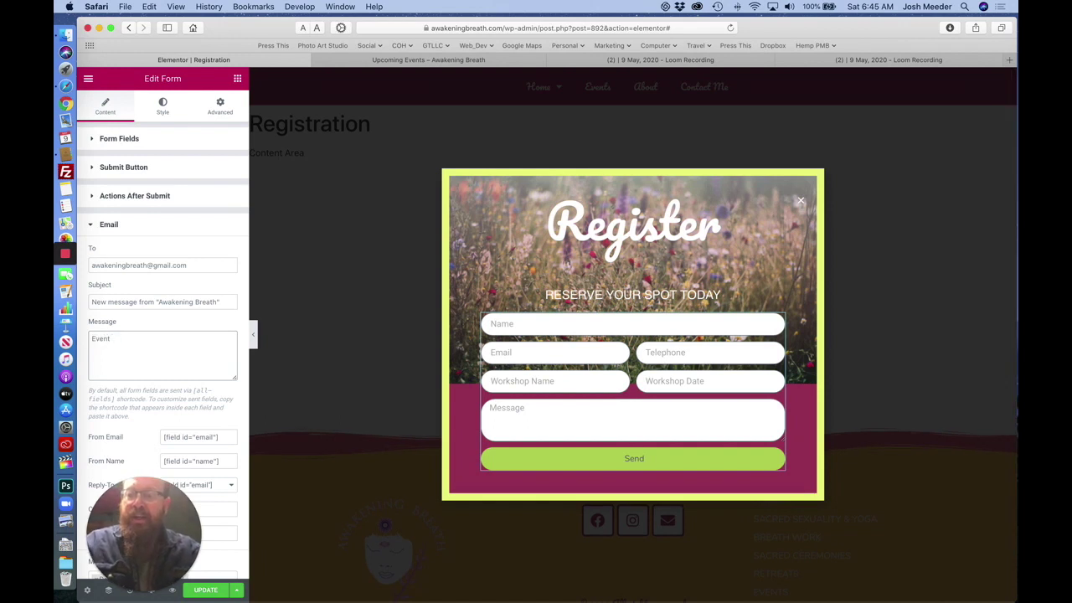
type(" Registera")
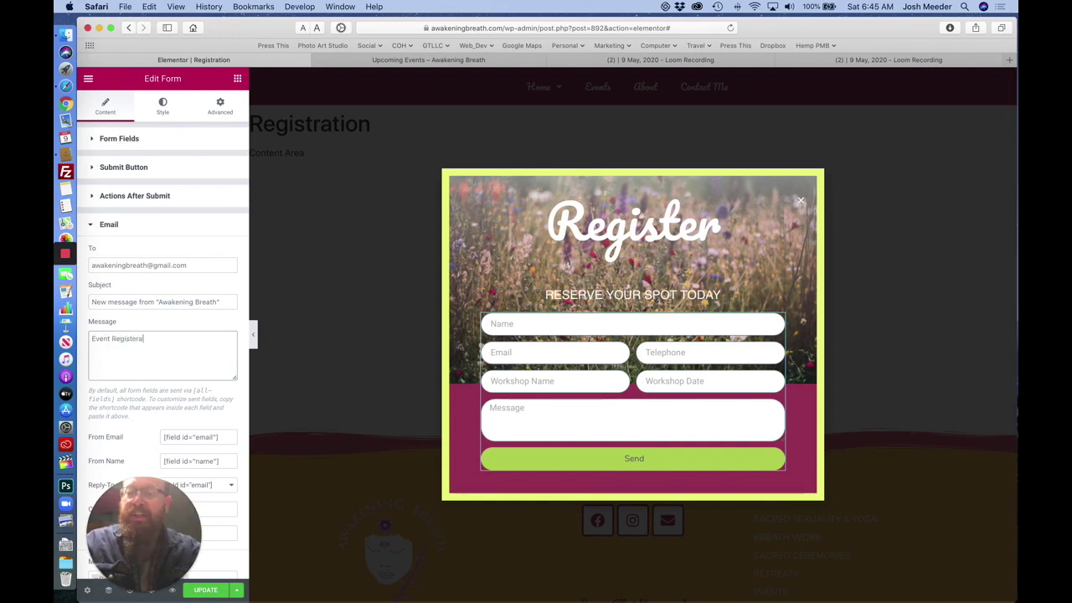
type("tion Form")
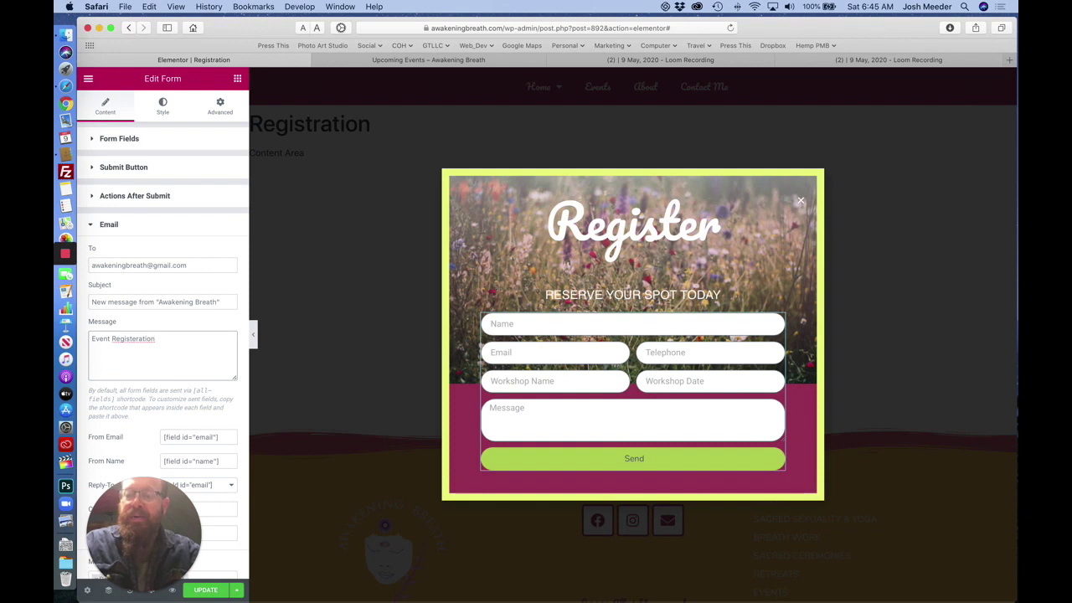
Correct the misspelling to 'Registration' and start a new line below the heading.
right_click(142, 338)
left_click(168, 343)
left_click(184, 341)
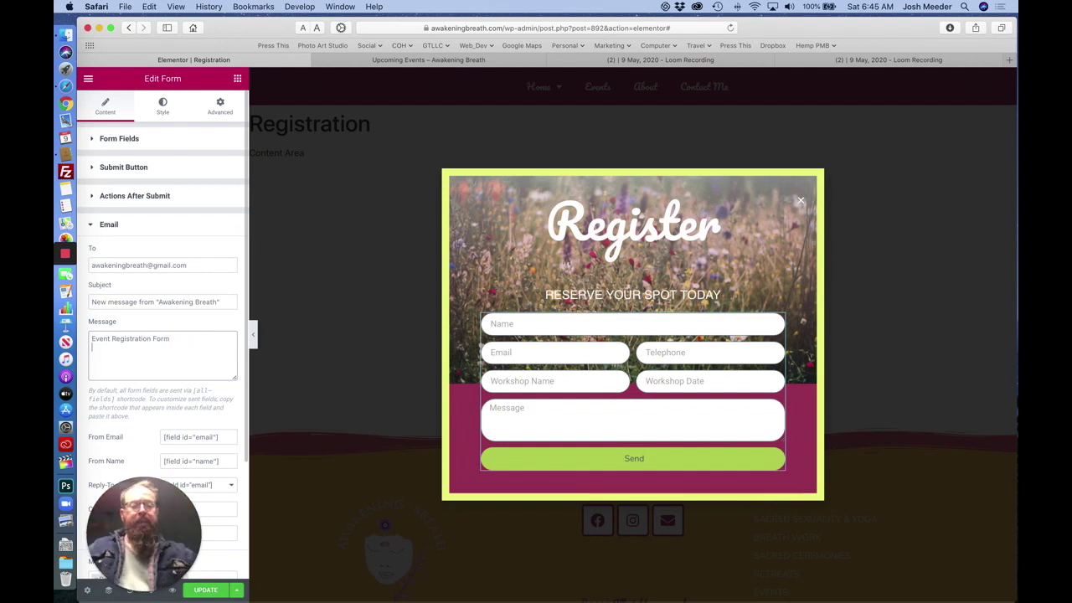
key("Return")
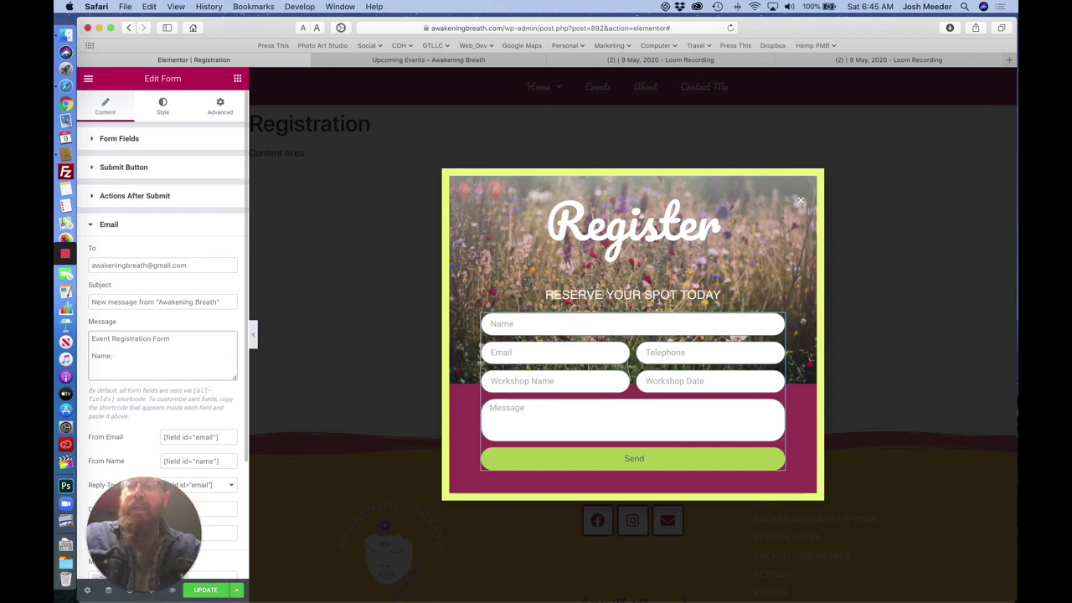
Copy the Name field's shortcode [field id="name"] from its Advanced settings.
left_click(94, 139)
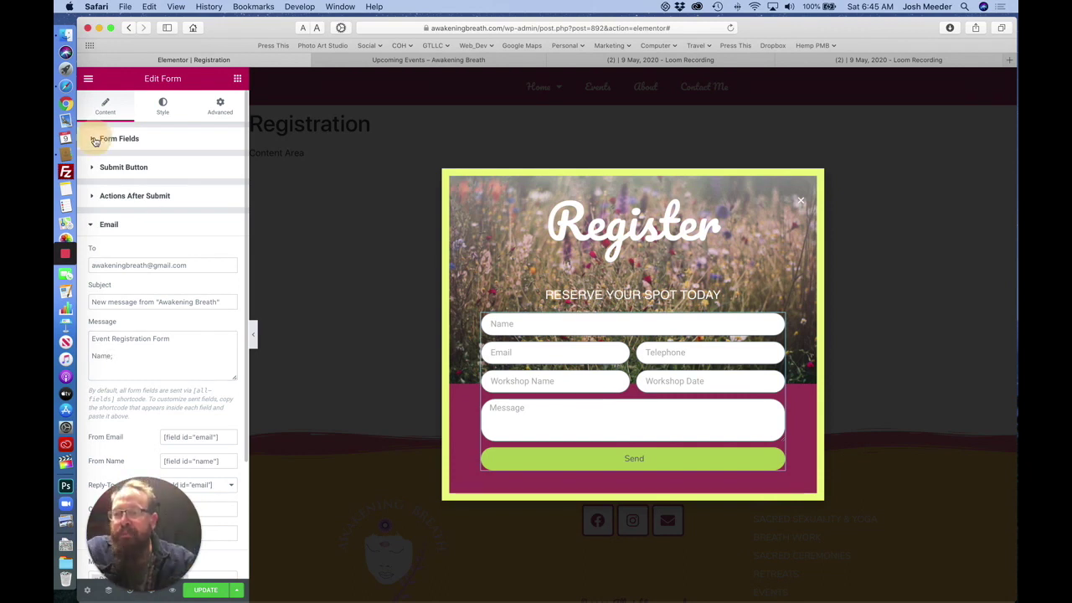
left_click(128, 208)
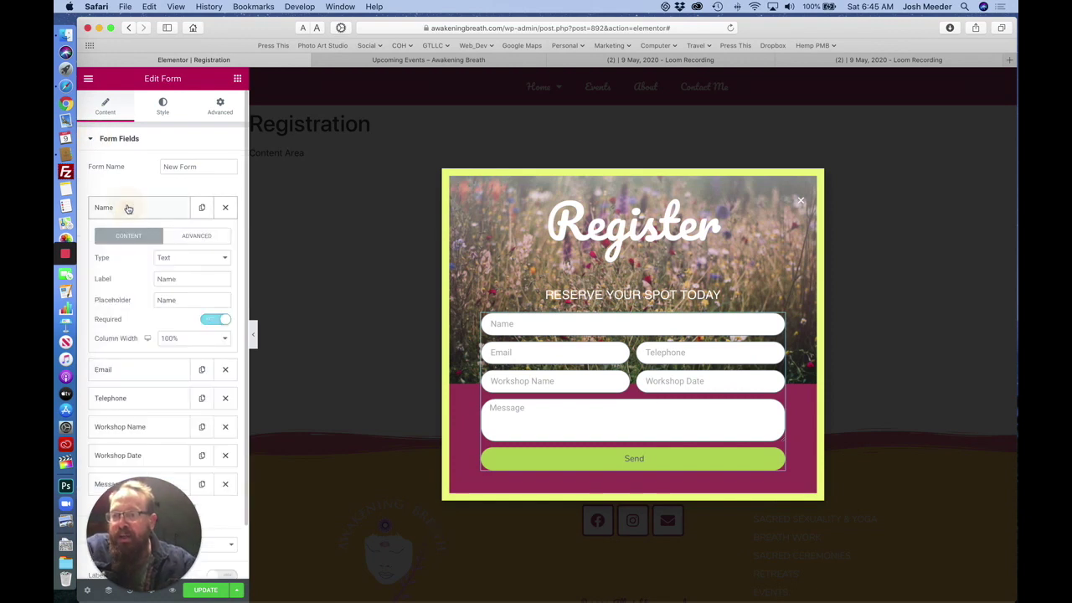
left_click(195, 238)
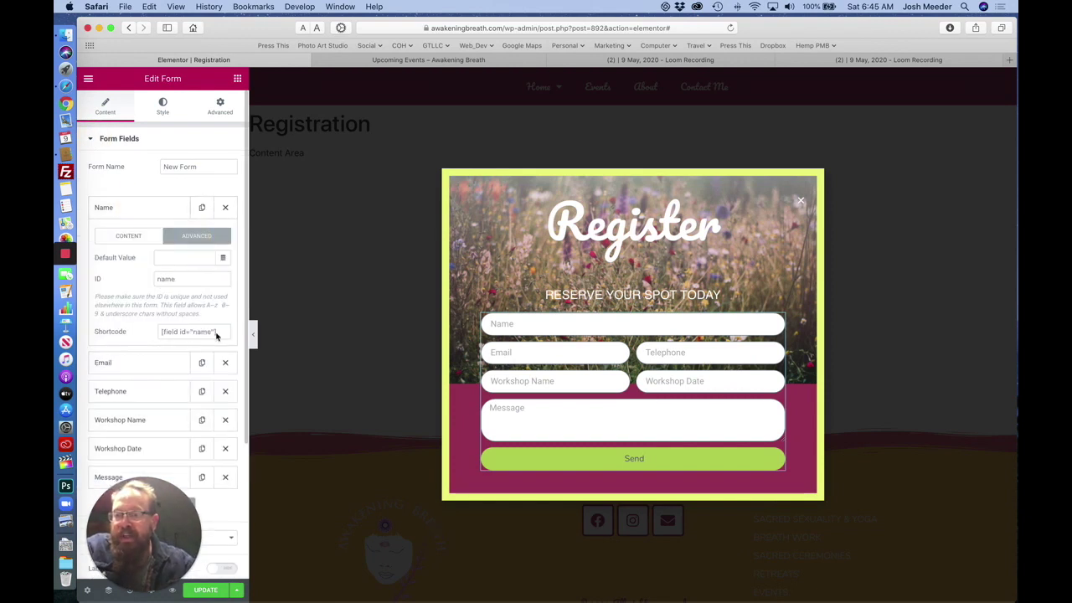
left_click(219, 333)
left_click_drag(219, 333, 149, 330)
right_click(189, 333)
left_click(205, 375)
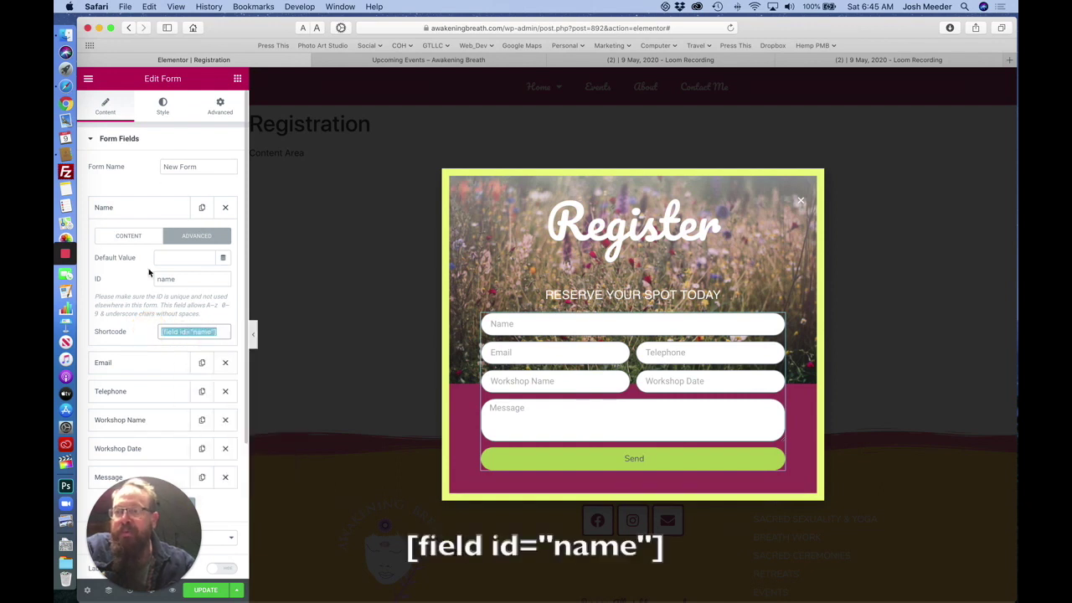
scroll(161, 298, "down", 5)
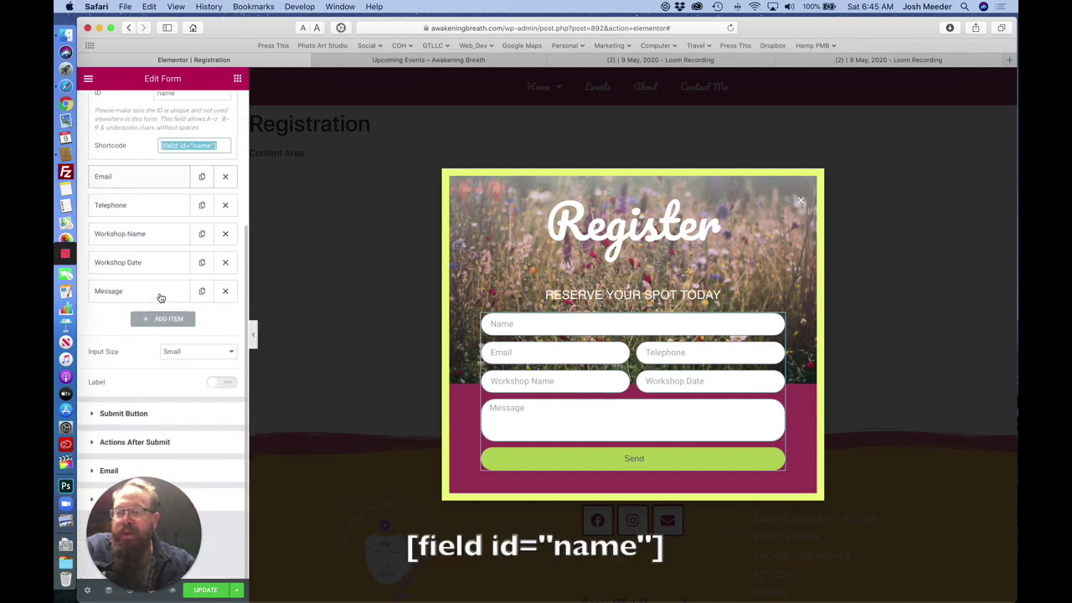
left_click(108, 470)
Paste the [field id="name"] shortcode after Name; in the email message.
left_click(142, 355)
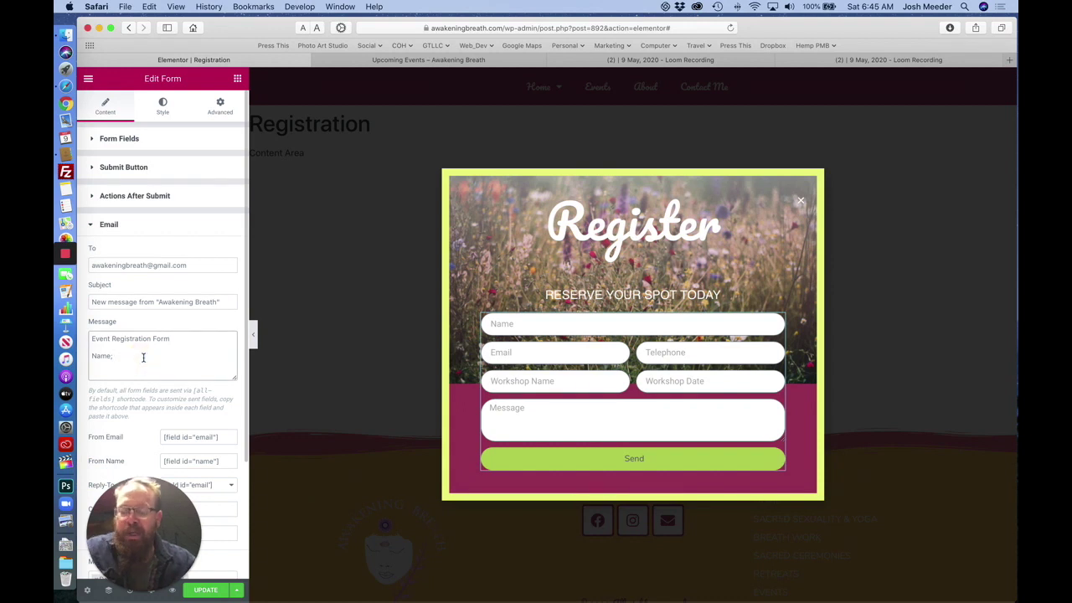
key("super+v")
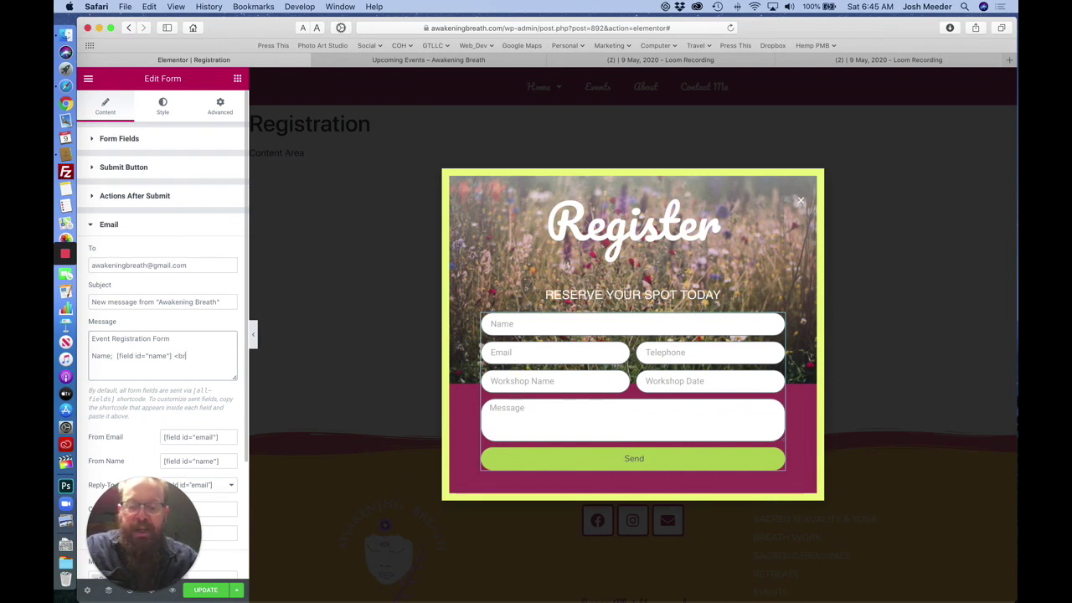
type("><br>")
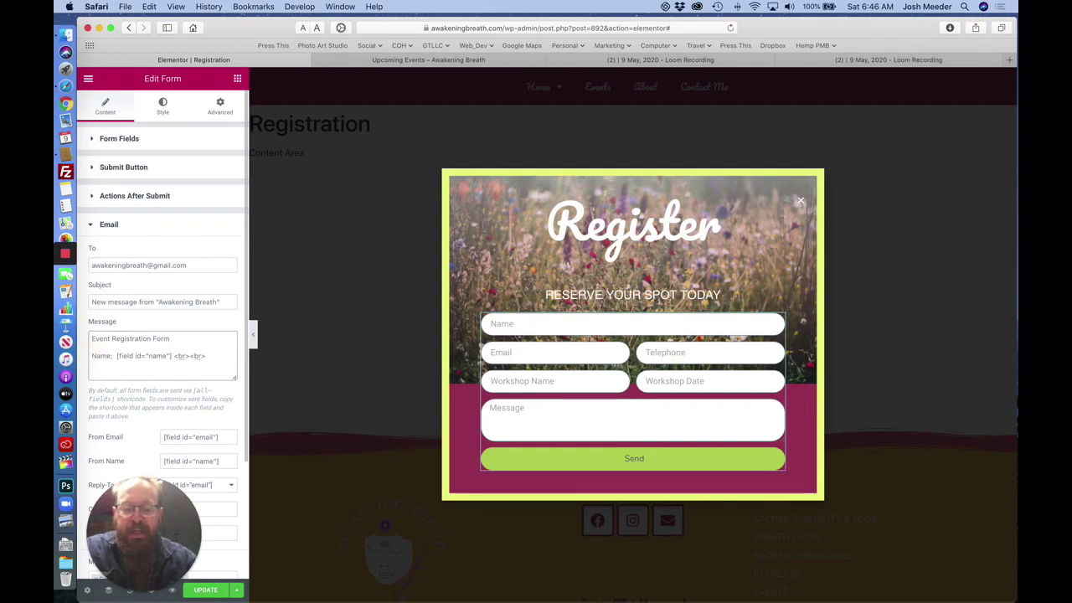
Wrap Name; in <strong></strong> tags and begin a bold 'Email:' label.
left_click(91, 356)
type("<strong")
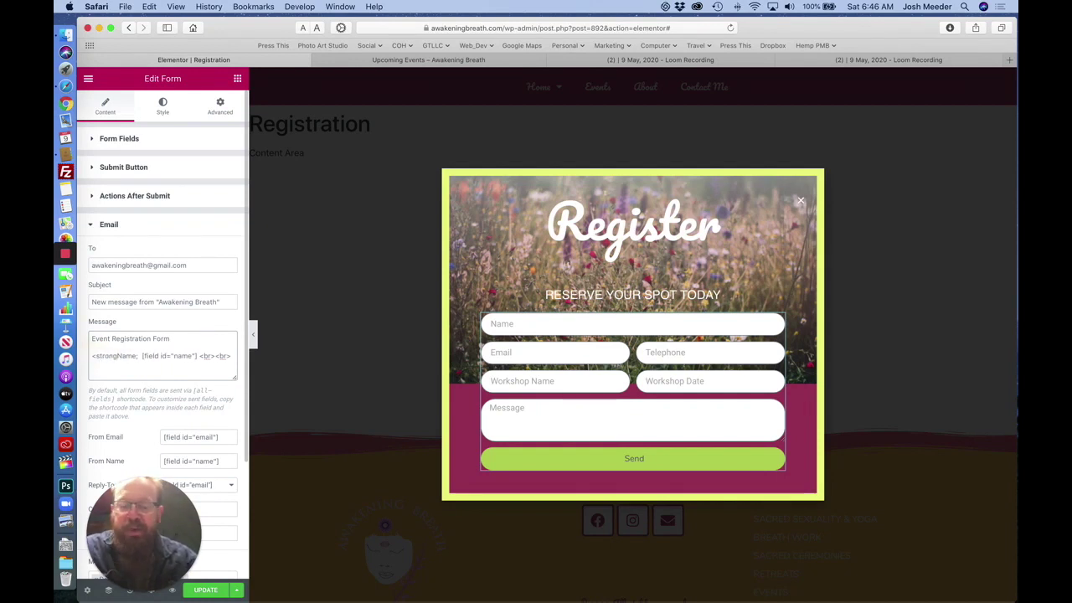
type(">")
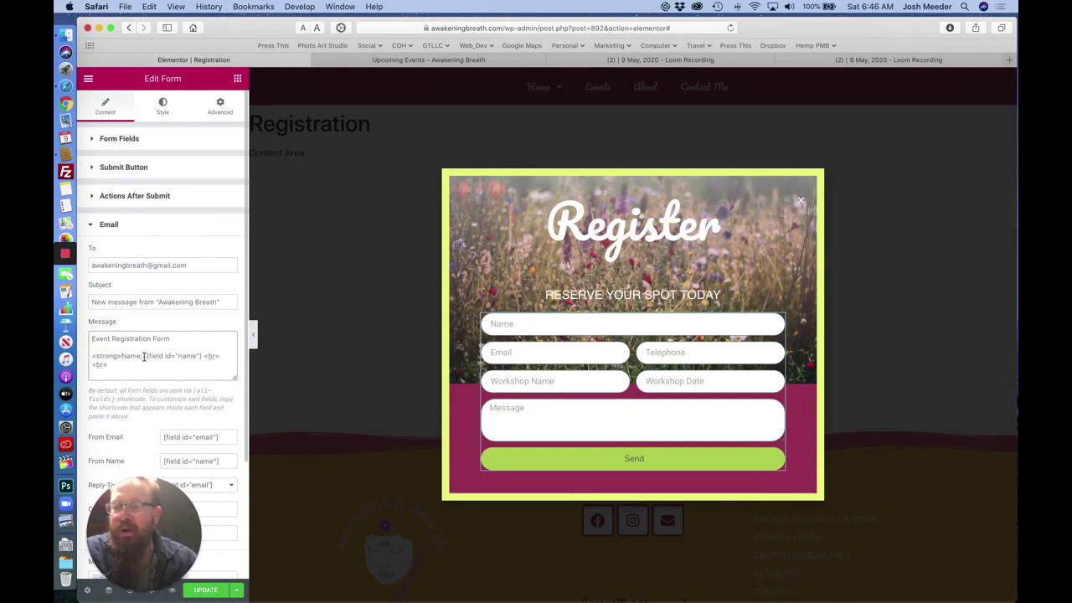
left_click(144, 357)
type("</strong")
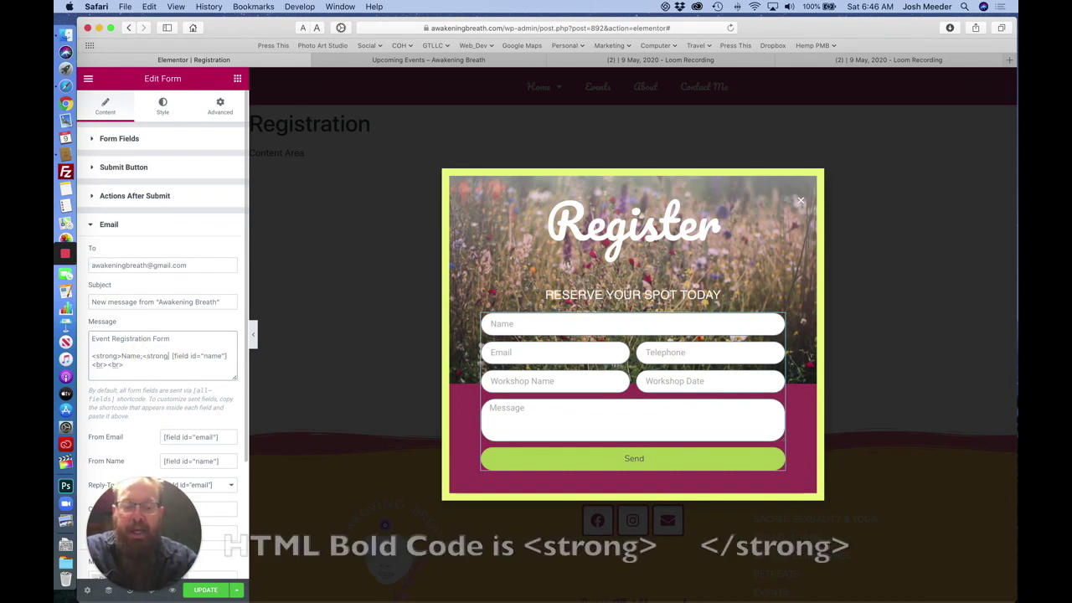
type(">")
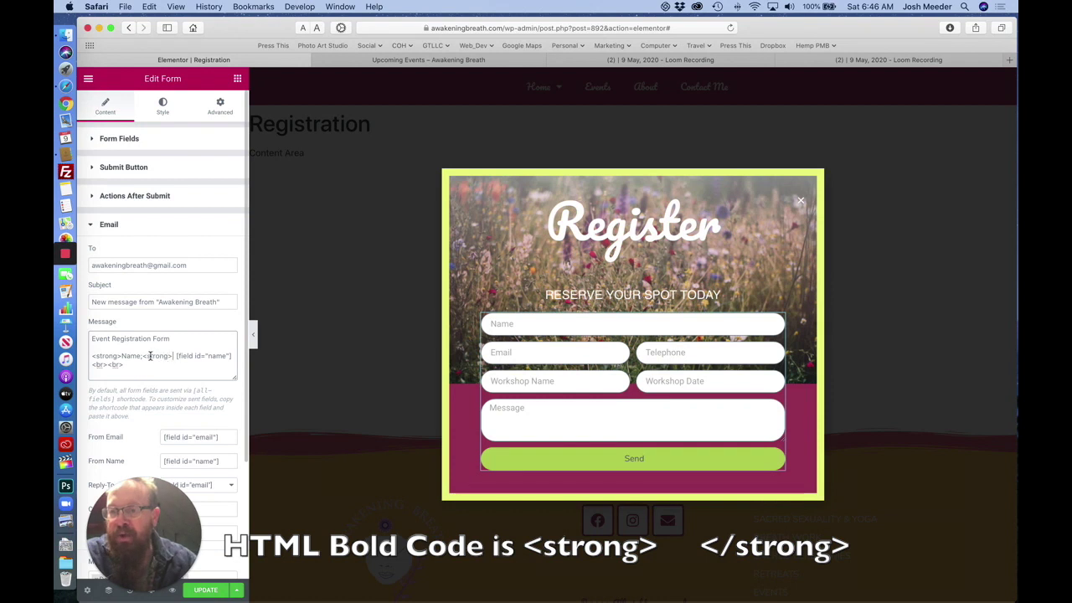
left_click(148, 356)
type("/")
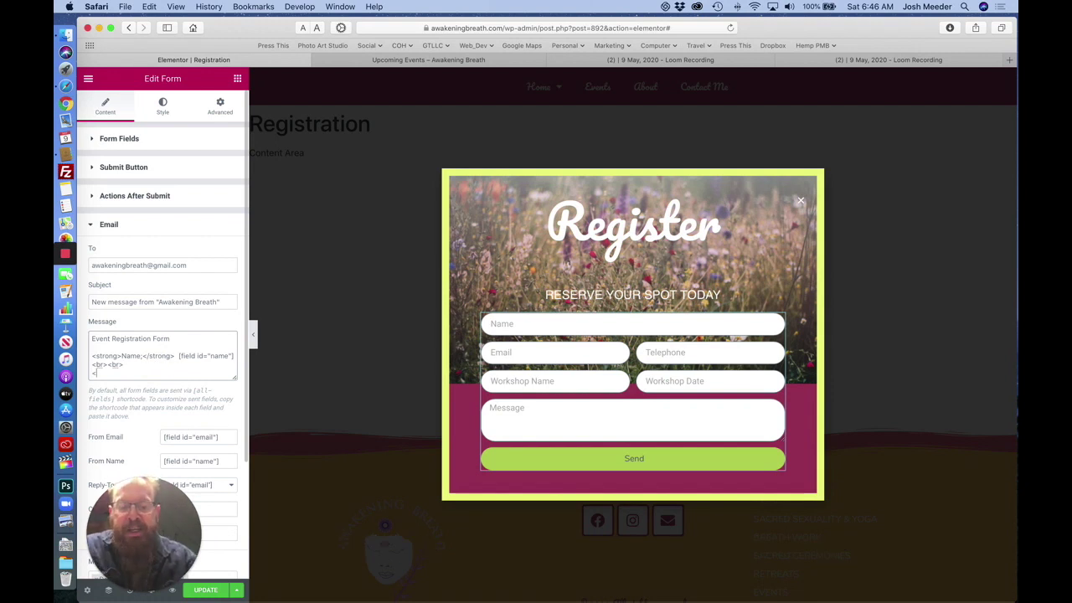
key("BackSpace")
key("BackSpace")
key("BackSpace")
key("BackSpace")
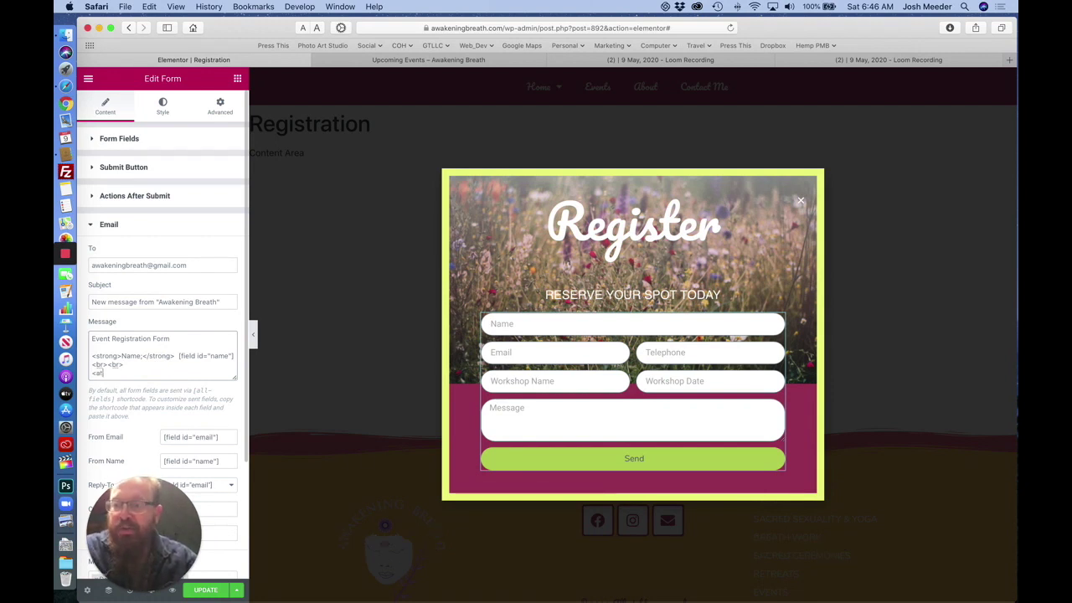
type("rong")
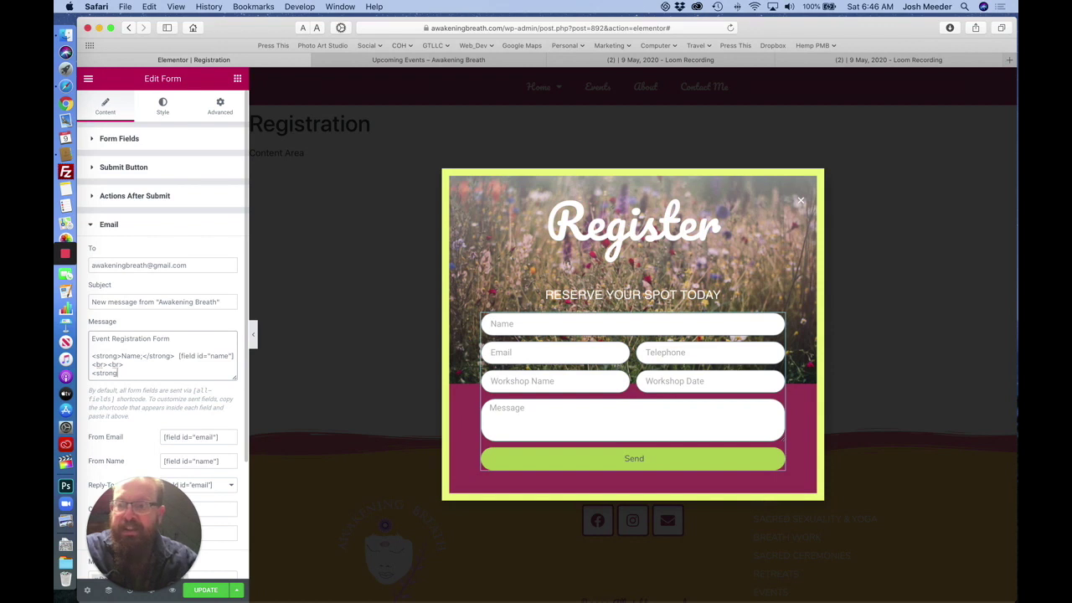
type(">")
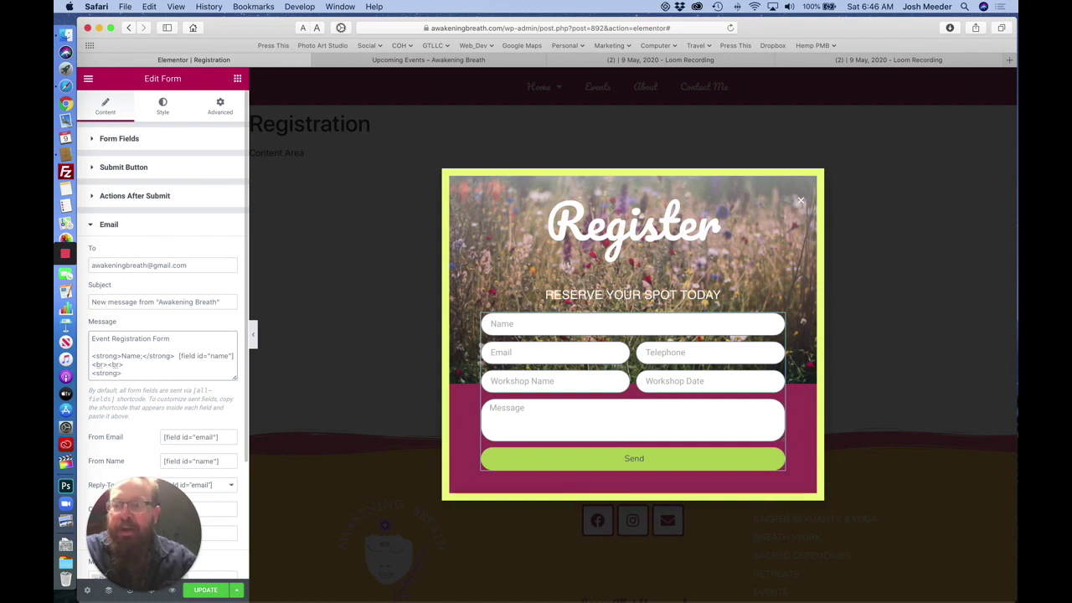
type("Email:")
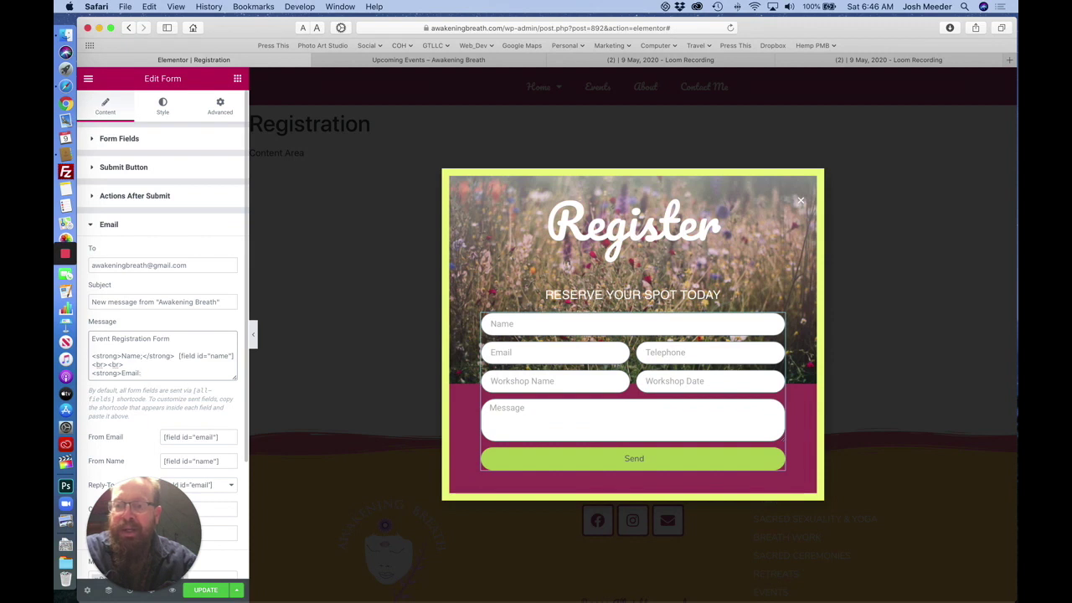
type("</strong>")
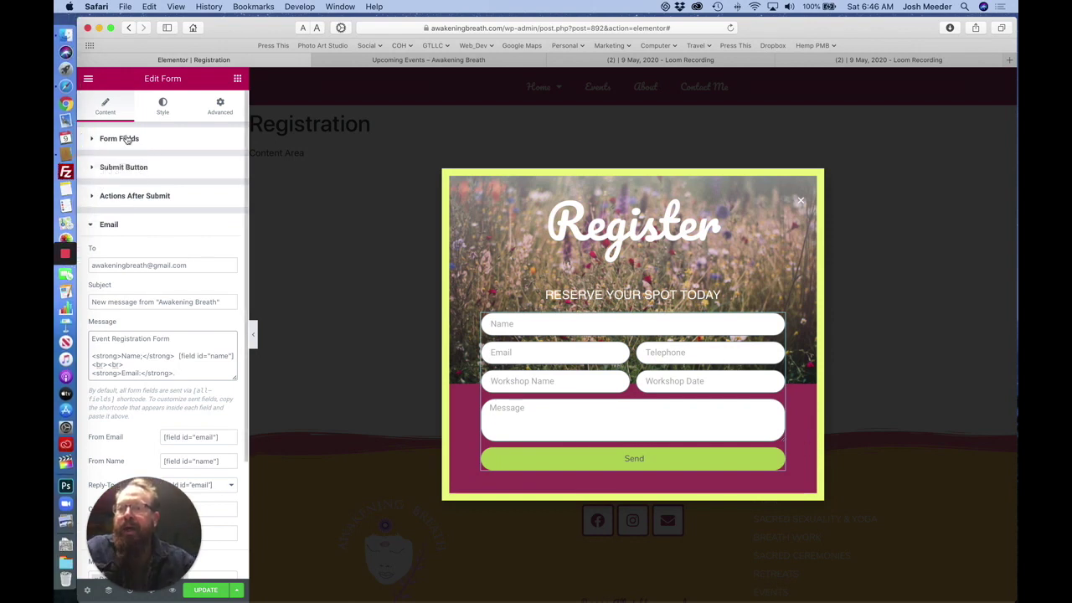
Select the Email field's shortcode [field id="email"] in its Advanced settings.
left_click(119, 140)
left_click(134, 237)
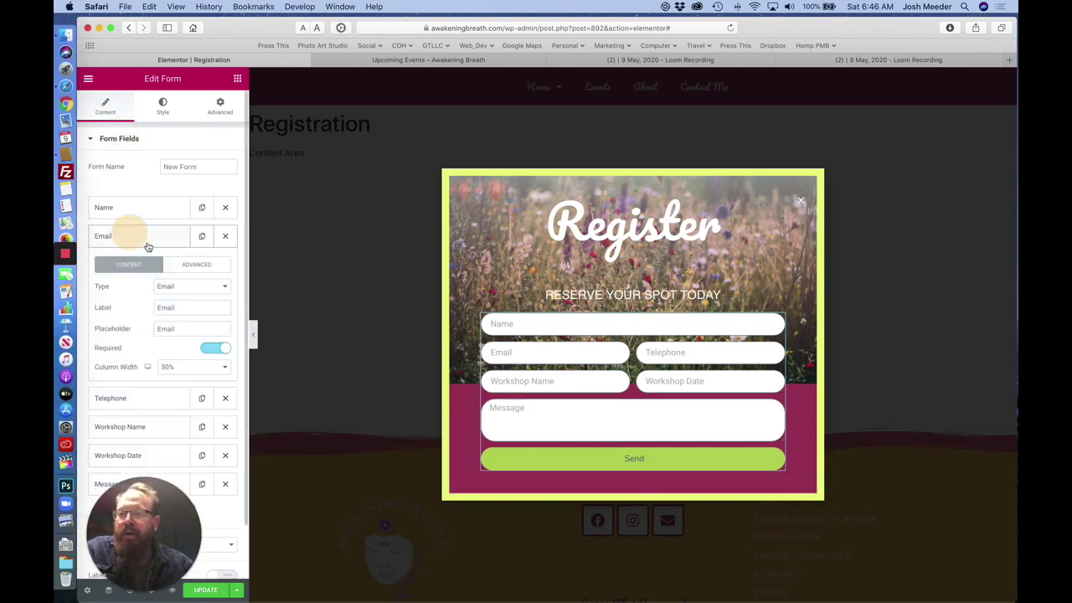
left_click(196, 265)
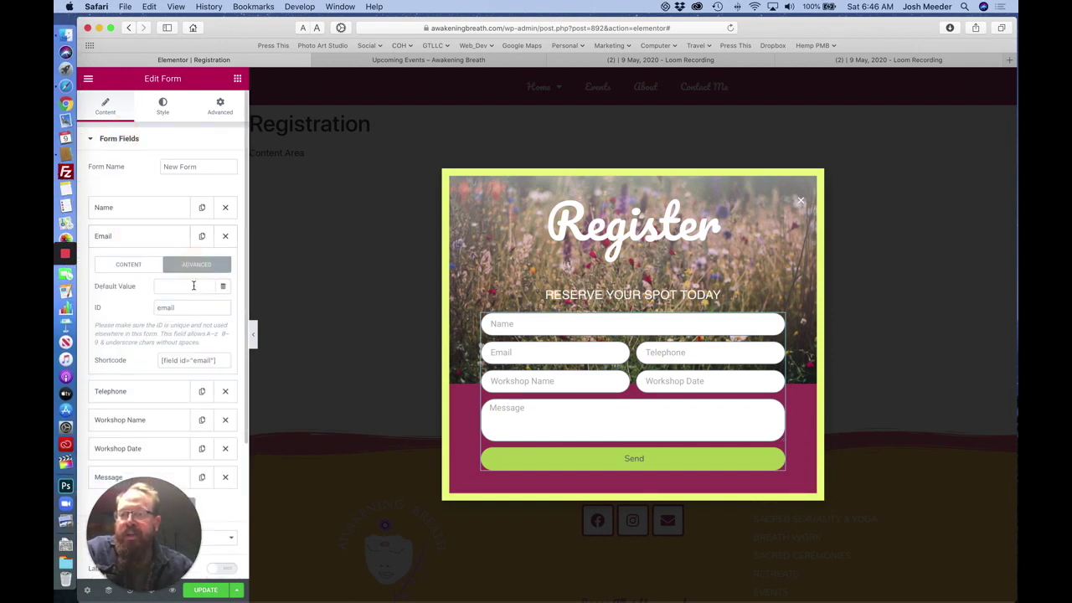
left_click(217, 360)
key("super+c")
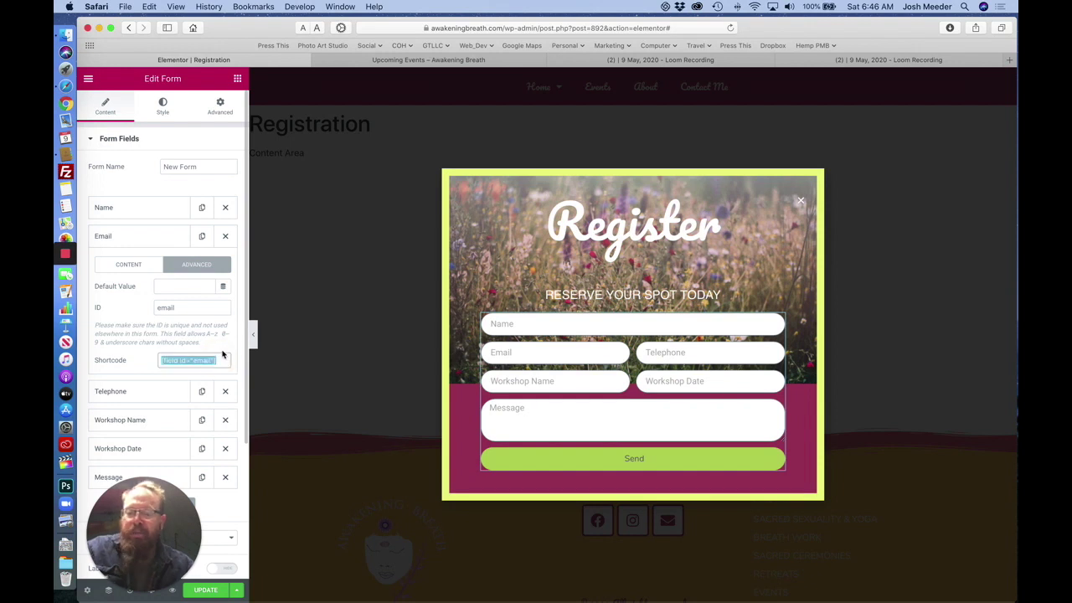
scroll(159, 323, "down", 4)
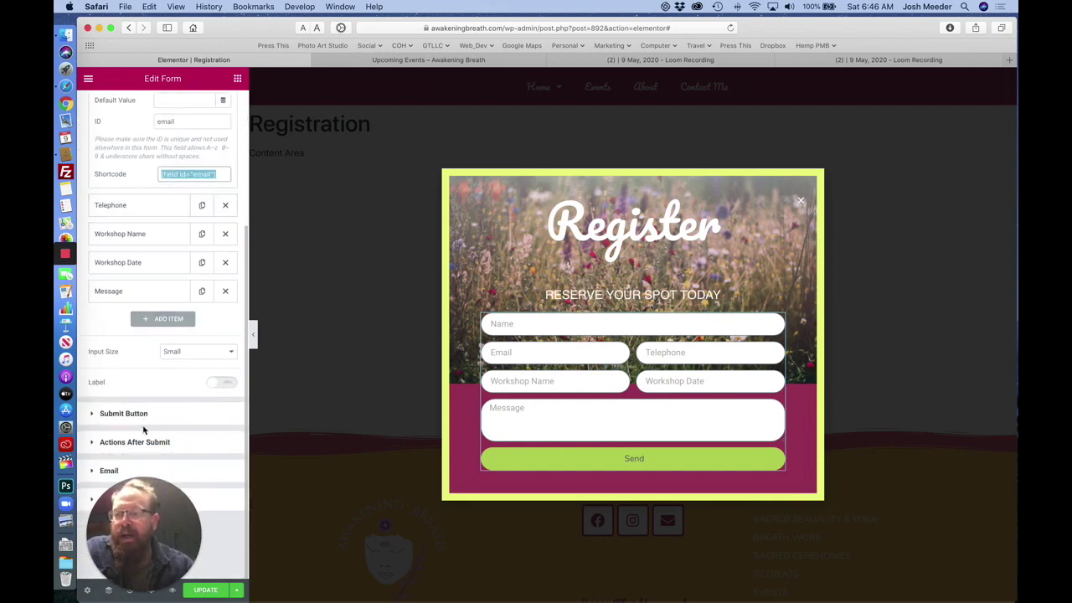
left_click(158, 469)
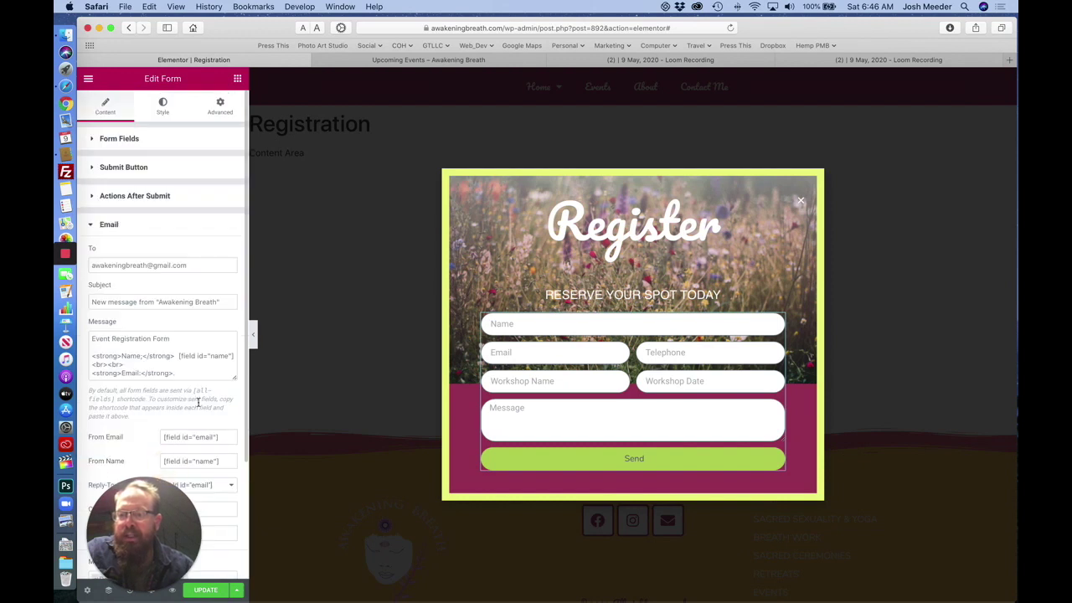
Paste [field id="email"] after the bold Email: label and add <br><br> line breaks.
left_click(191, 374)
key("super+v")
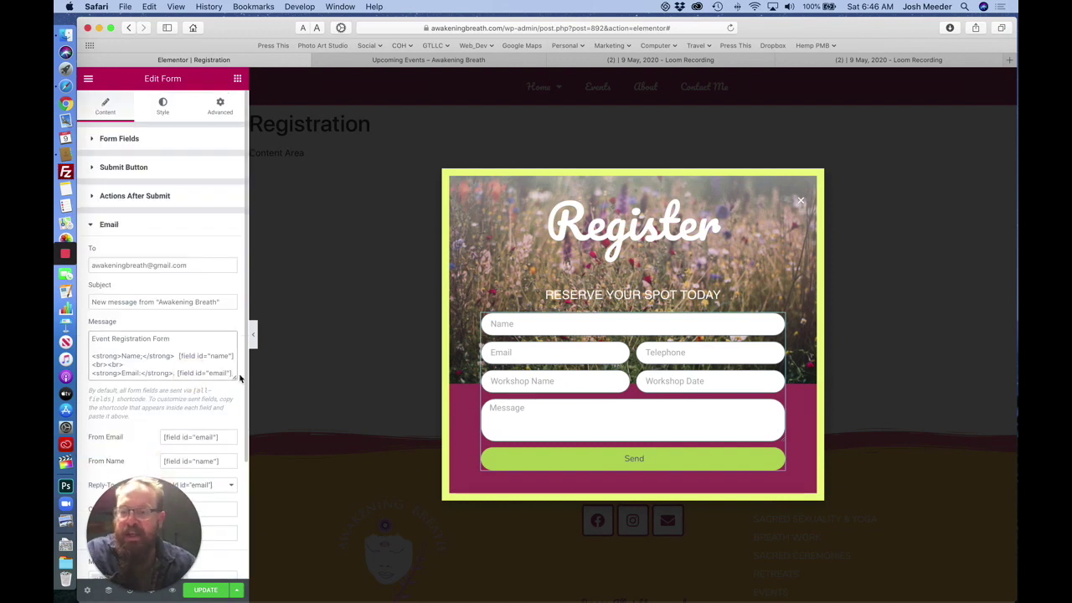
key("Return")
type("<br>")
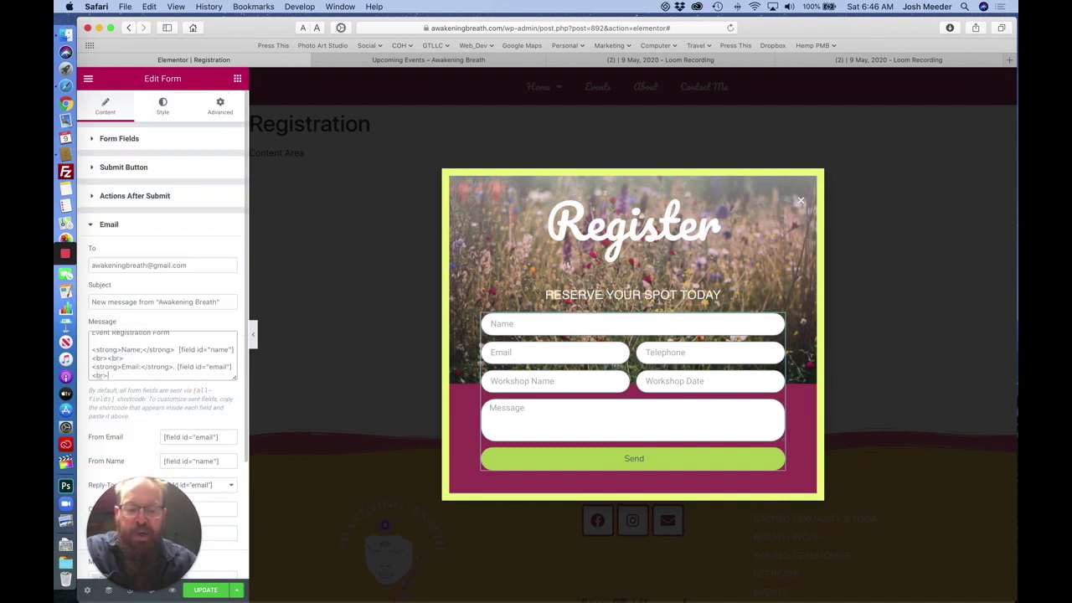
type("<br")
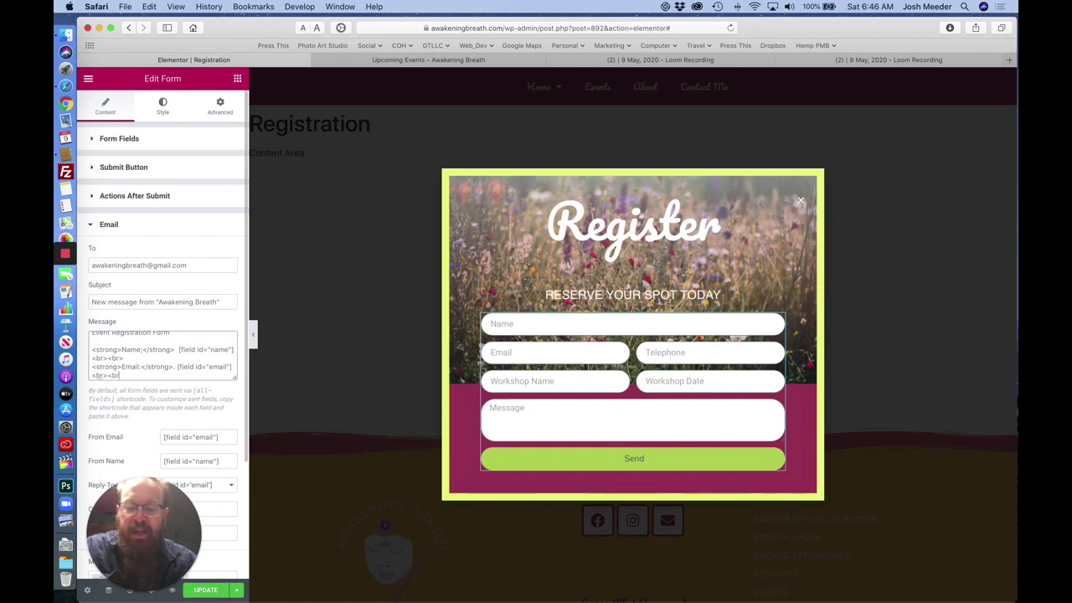
type(">")
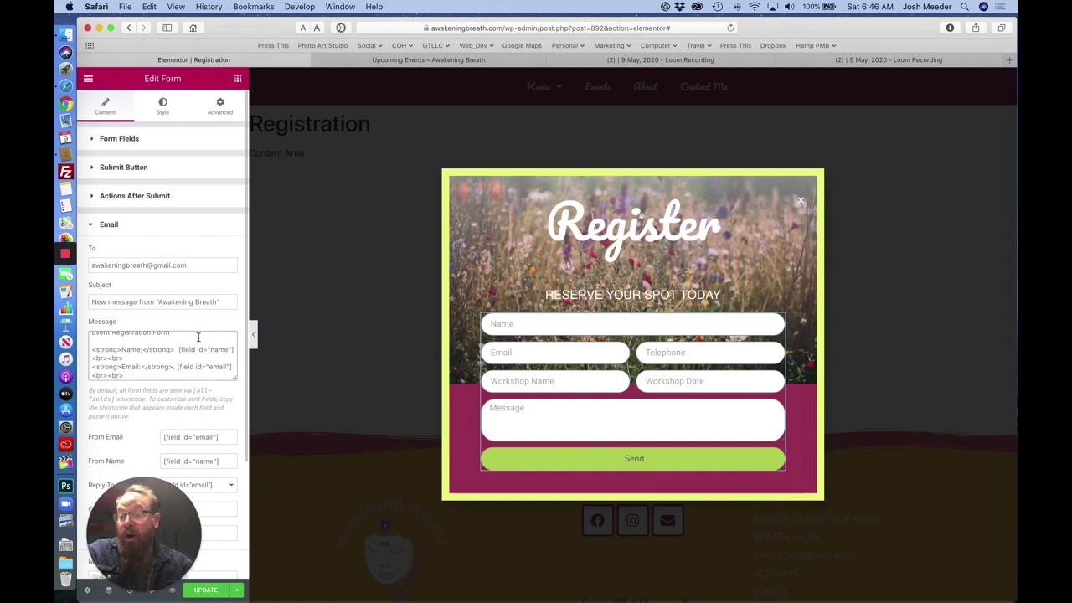
key("Return")
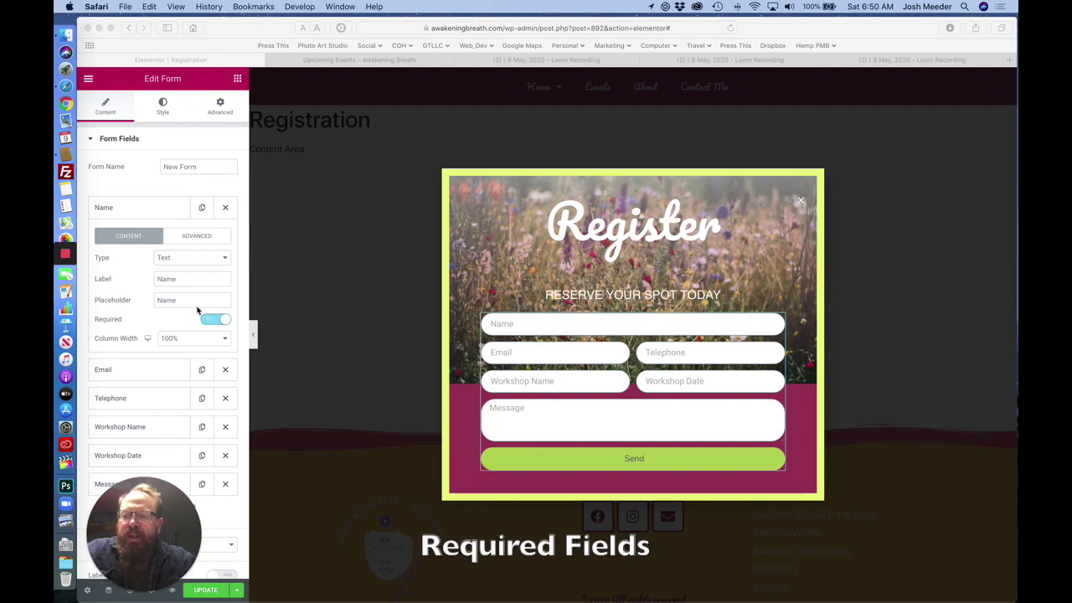
Append * to the Name and Email field placeholders.
left_click(191, 303)
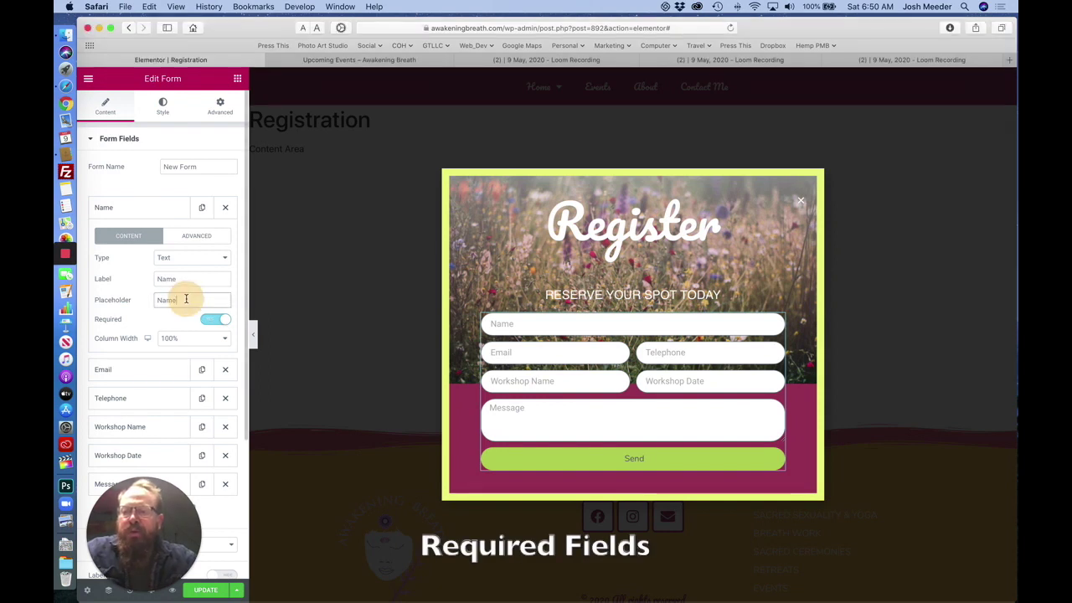
left_click(225, 299)
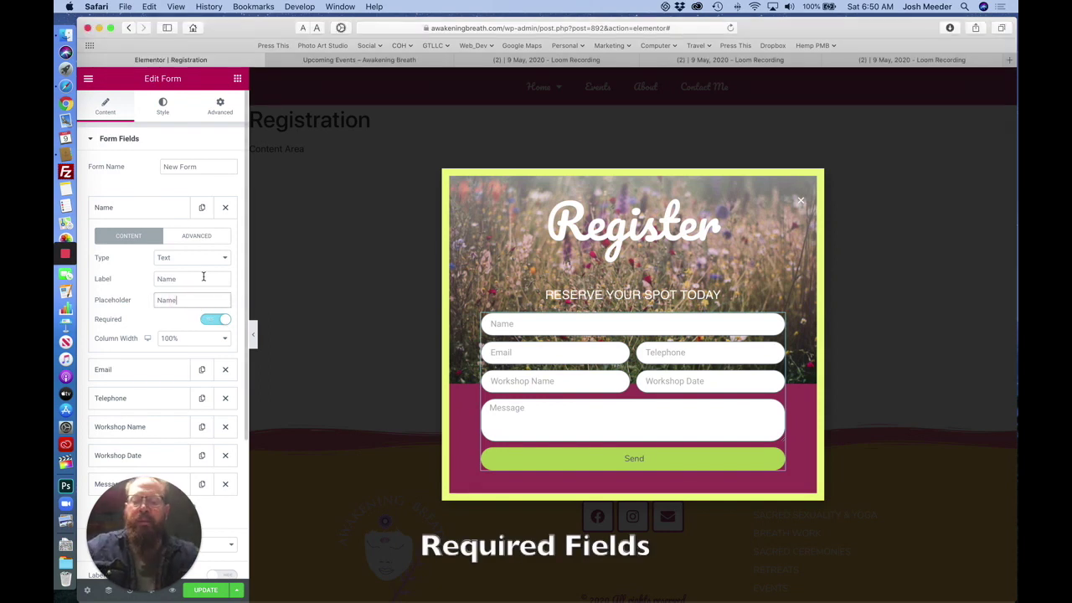
type("*")
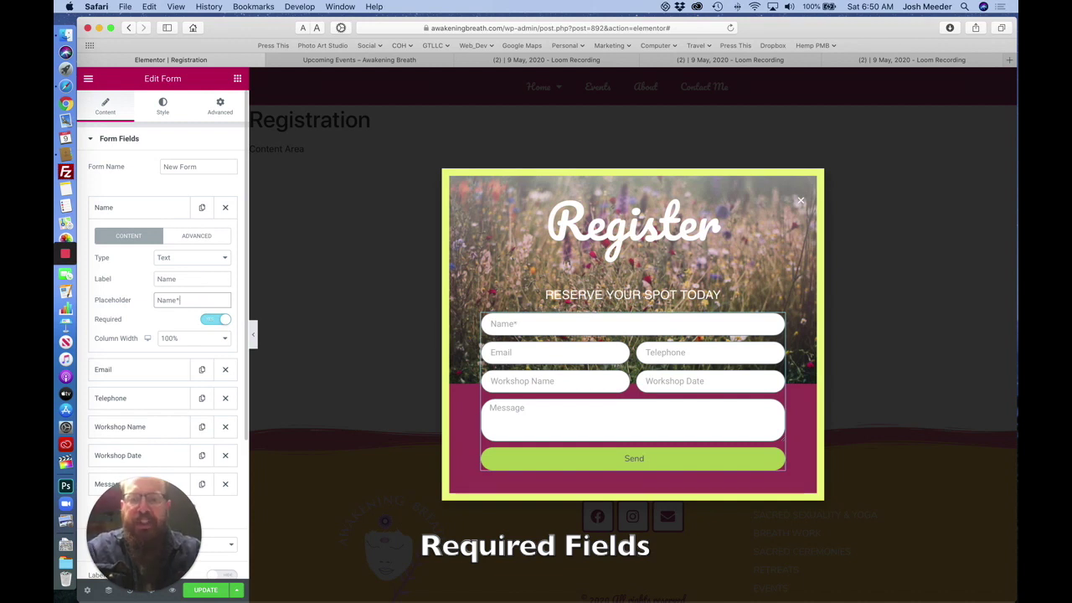
left_click(141, 368)
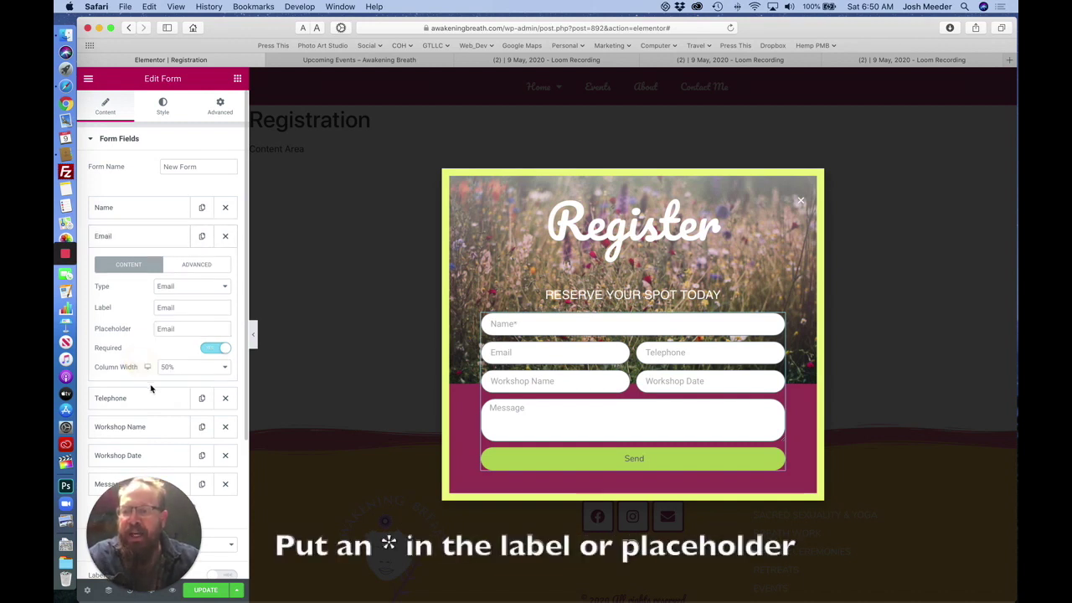
left_click(188, 330)
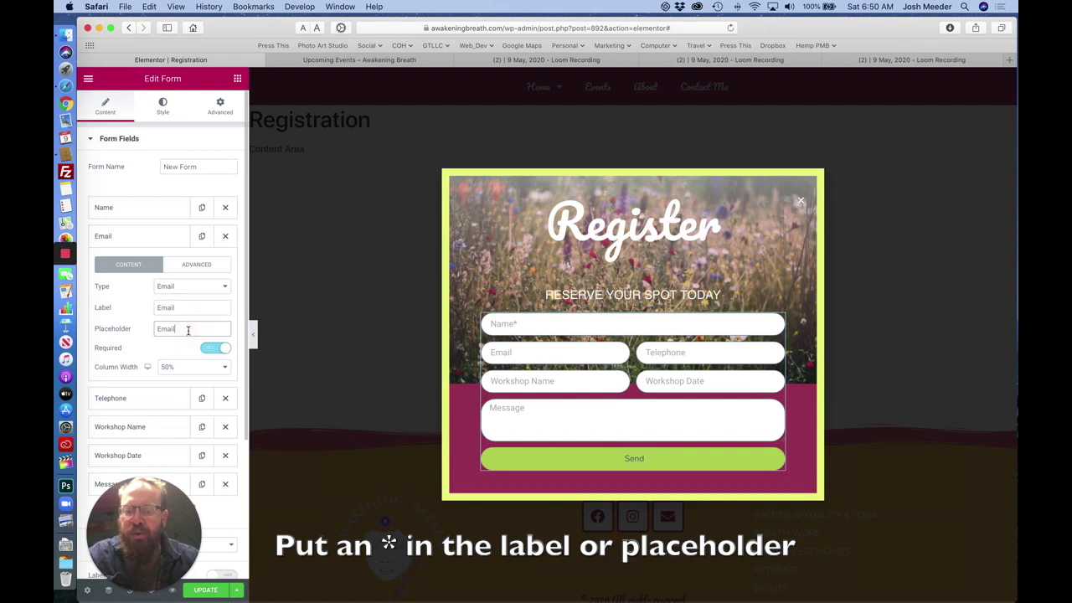
type("*")
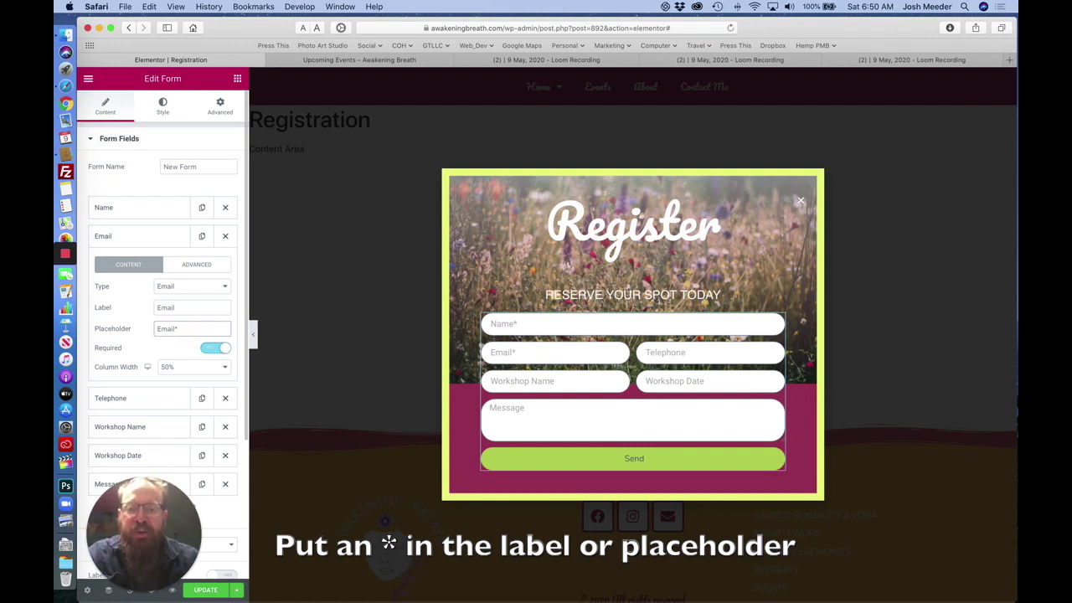
Append * to the Workshop Name placeholder and the Workshop Date label.
left_click(186, 428)
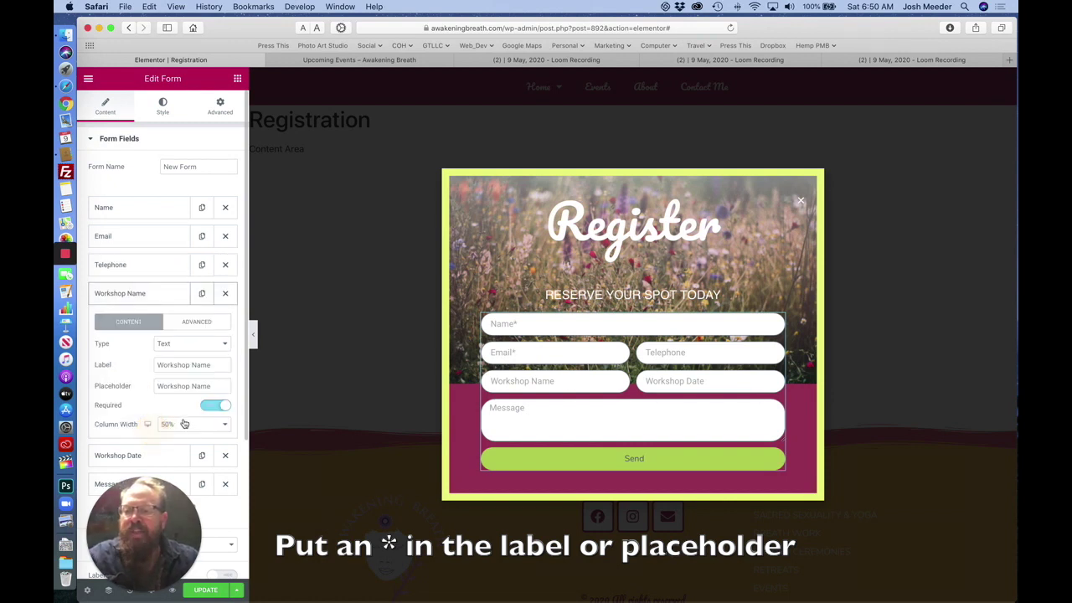
left_click(215, 385)
type("*")
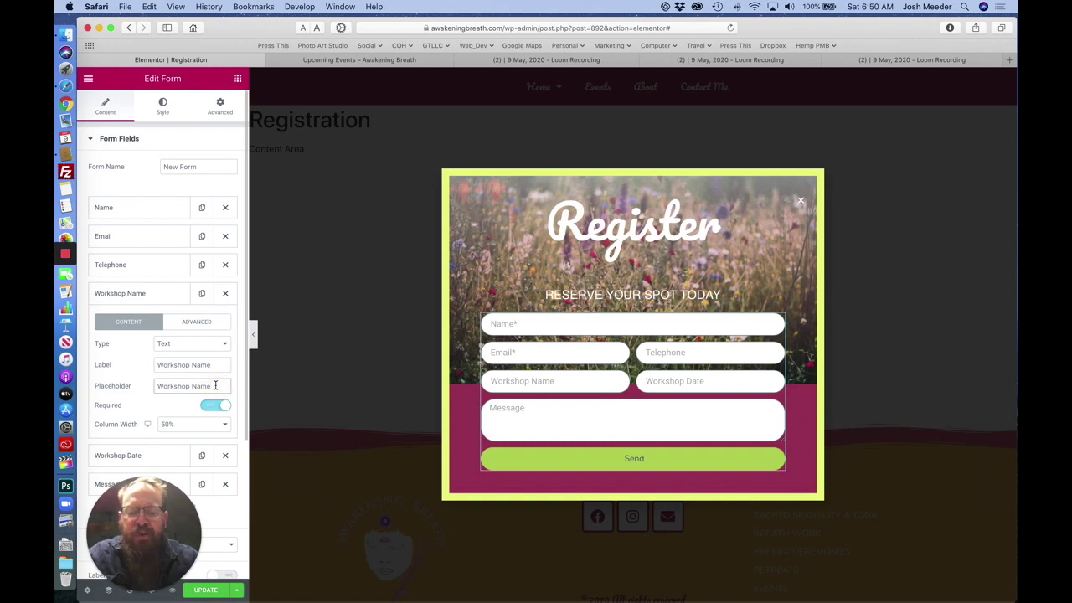
scroll(176, 397, "down", 3)
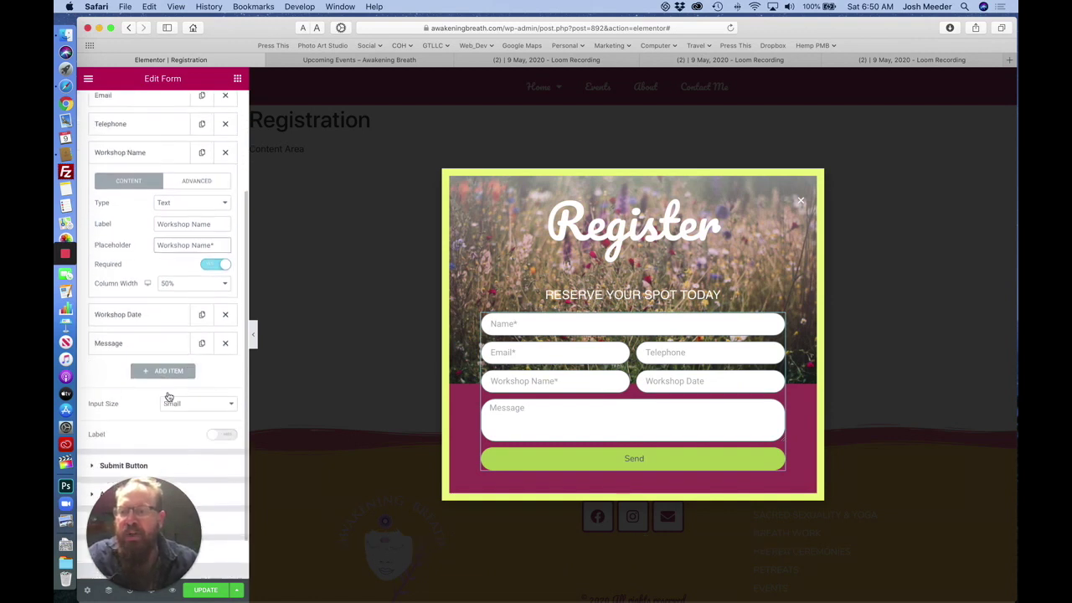
left_click(147, 310)
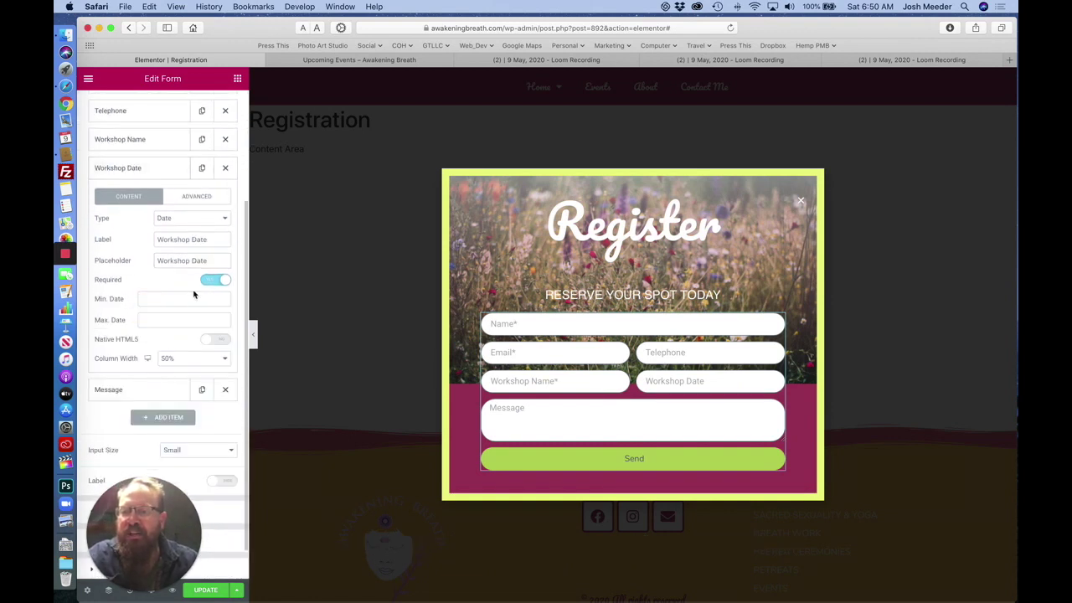
left_click(215, 239)
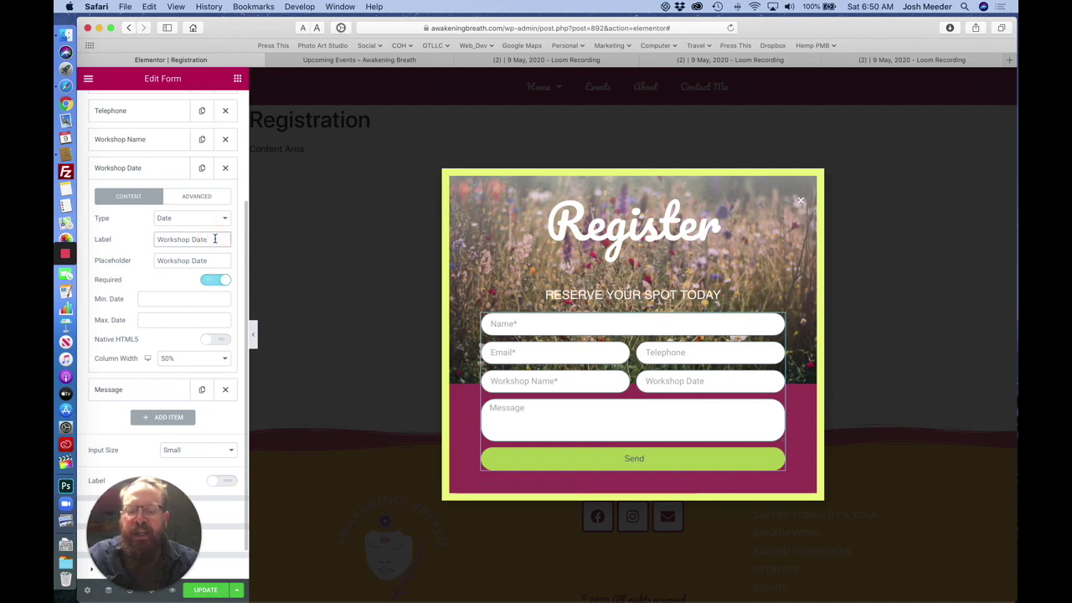
type("*")
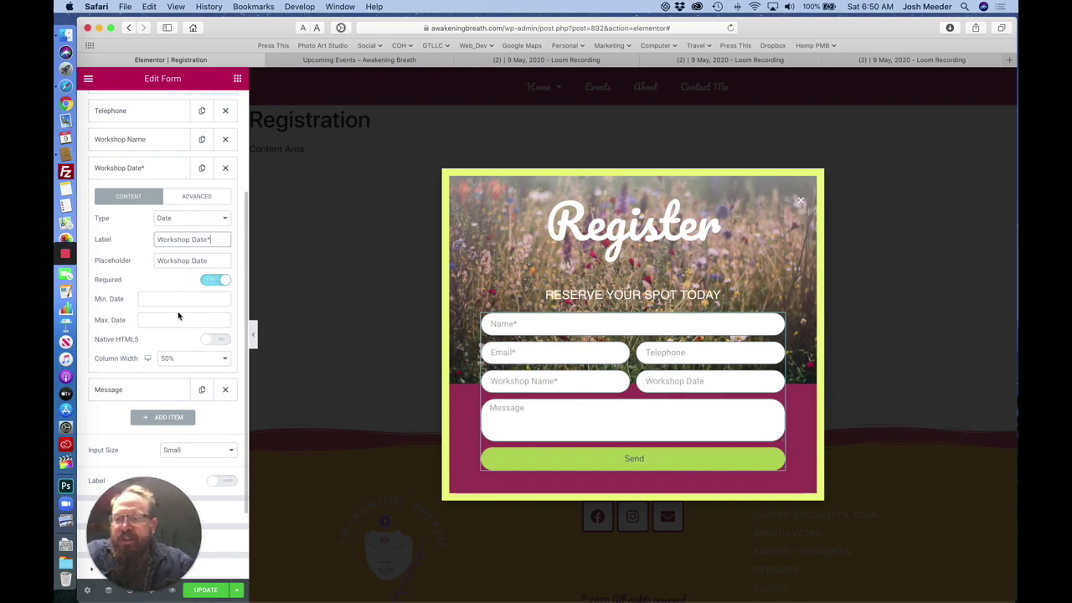
scroll(176, 313, "down", 2)
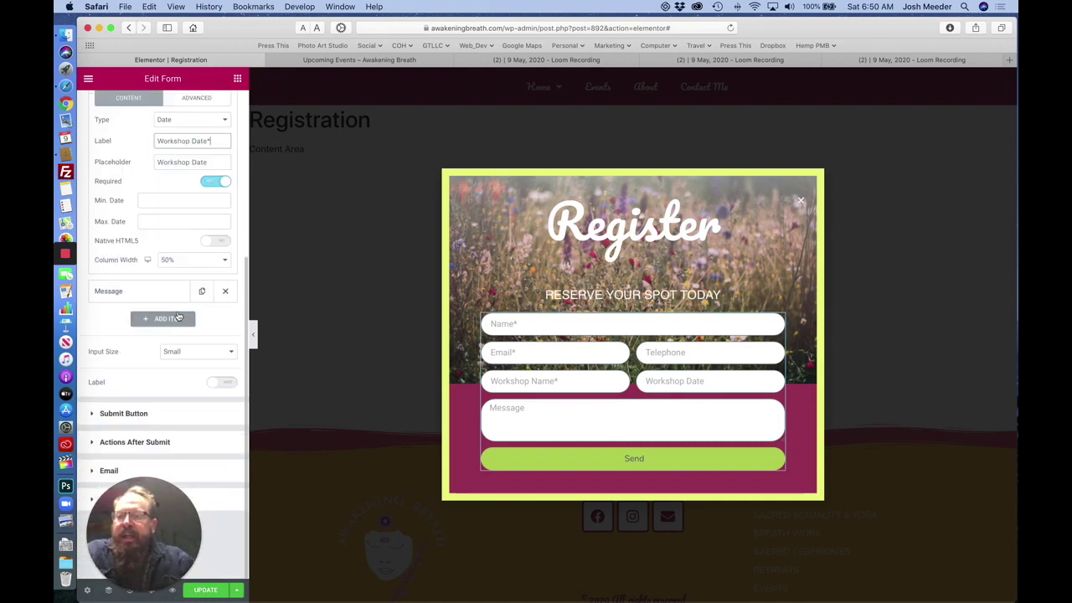
Replace the From Email value with the website's own domain address.
left_click(176, 471)
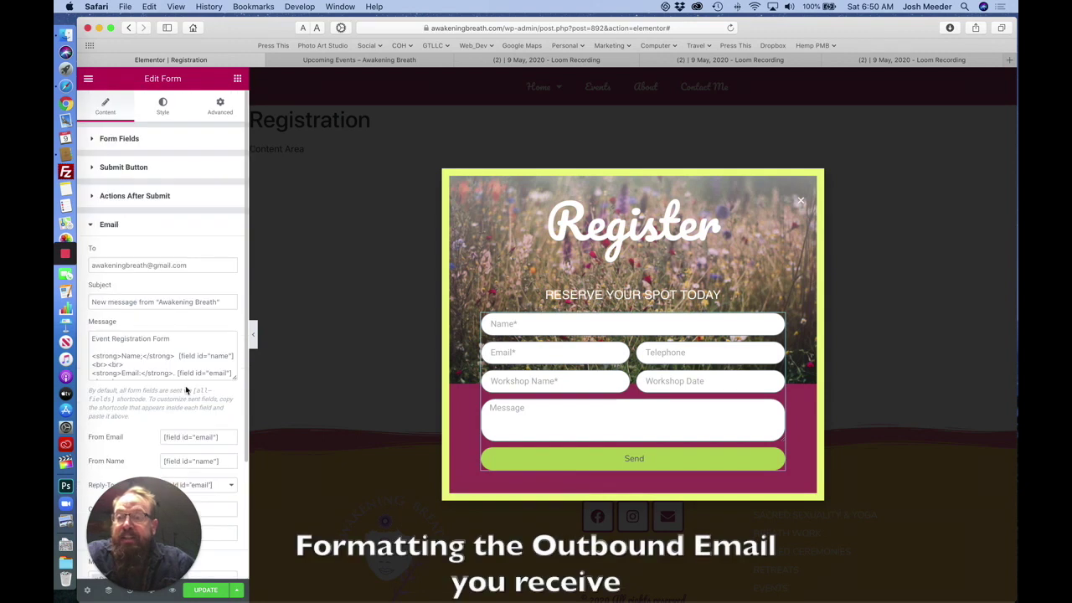
scroll(155, 335, "down", 5)
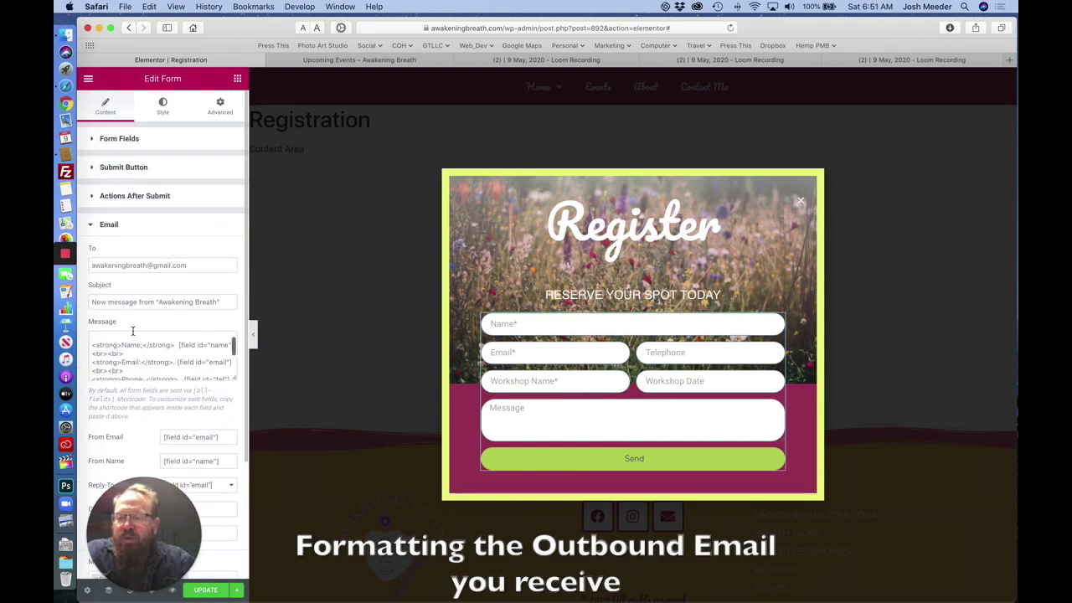
scroll(159, 282, "down", 2)
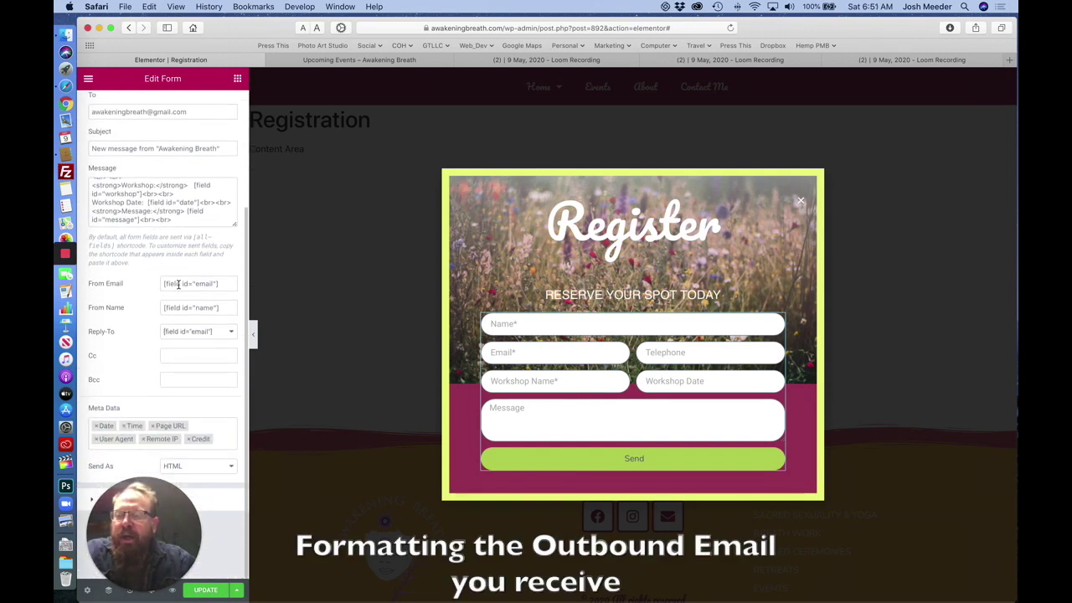
left_click(179, 284)
triple_click(181, 283)
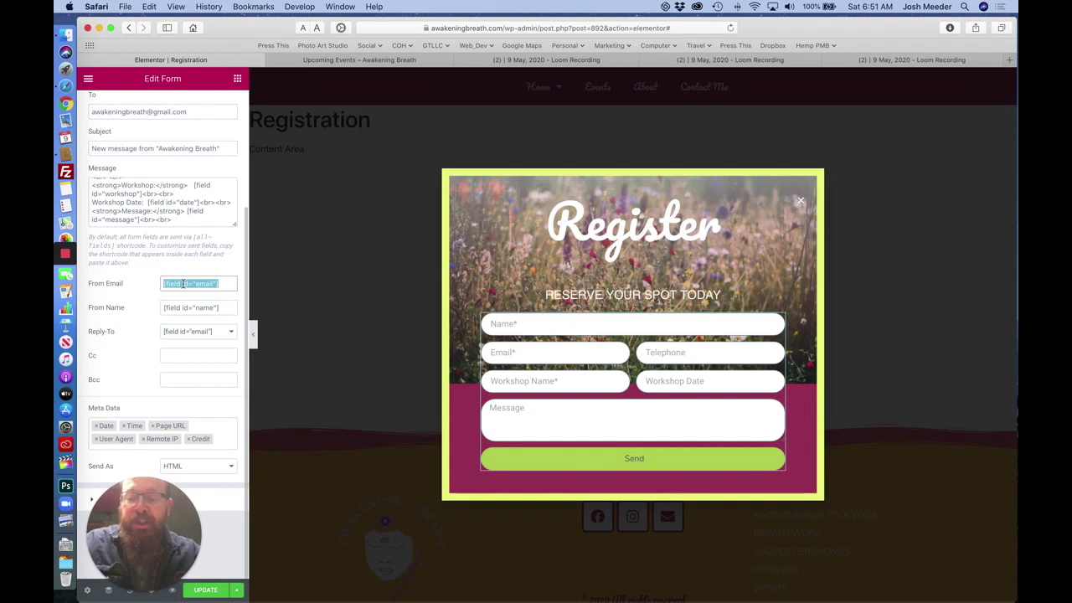
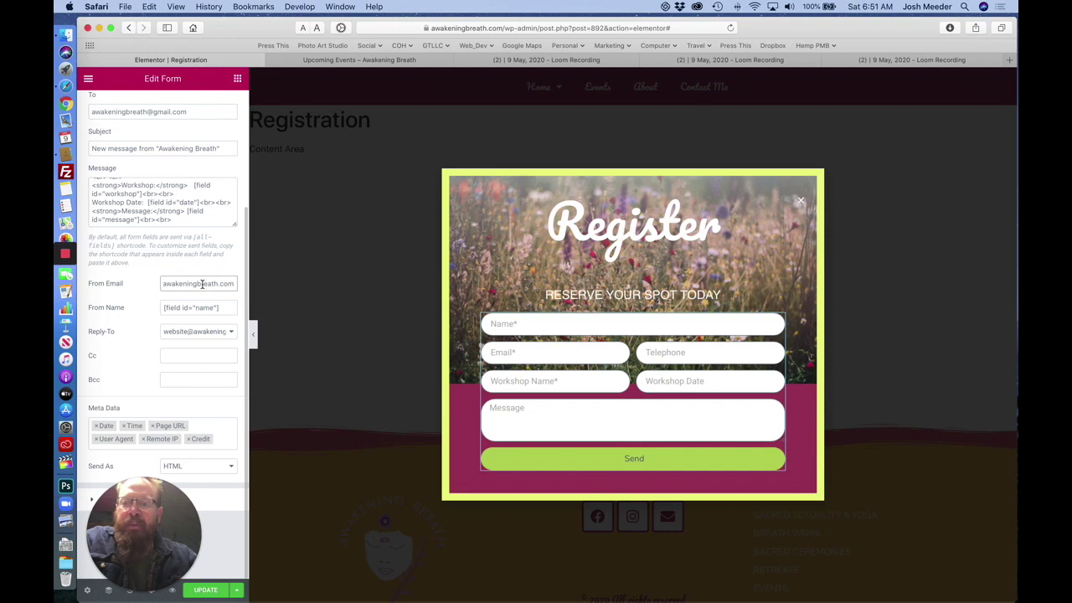
Set Reply-To to Email Field after briefly trying the website address.
left_click(203, 308)
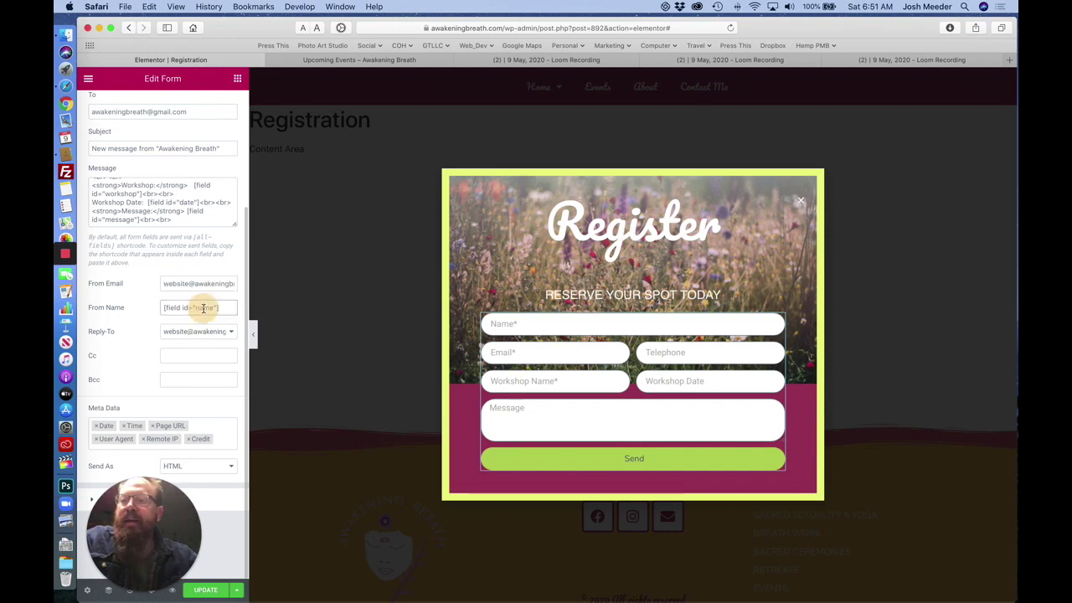
left_click(201, 332)
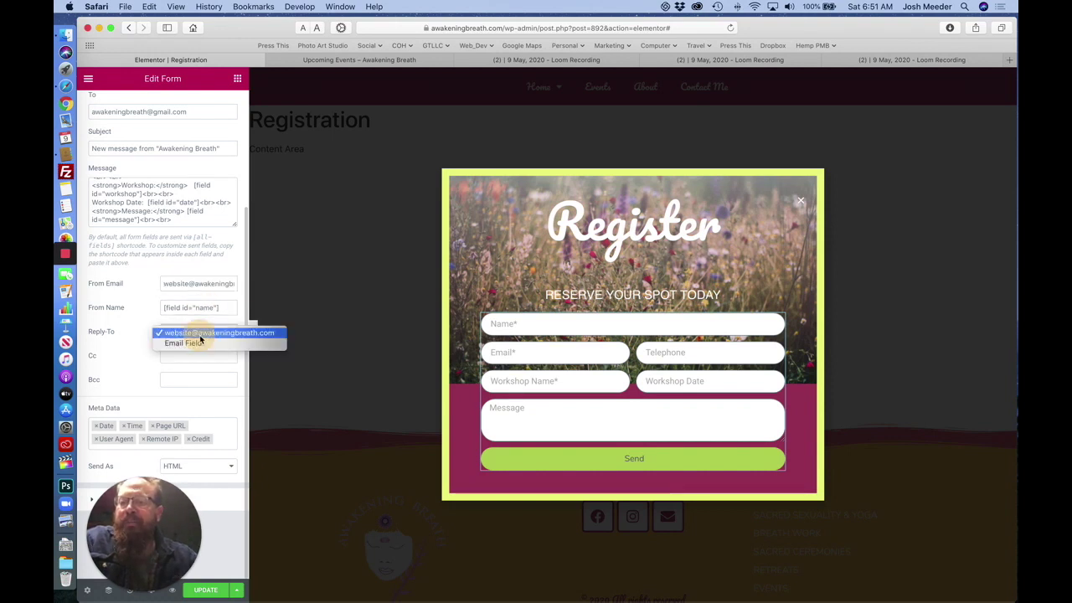
left_click(198, 343)
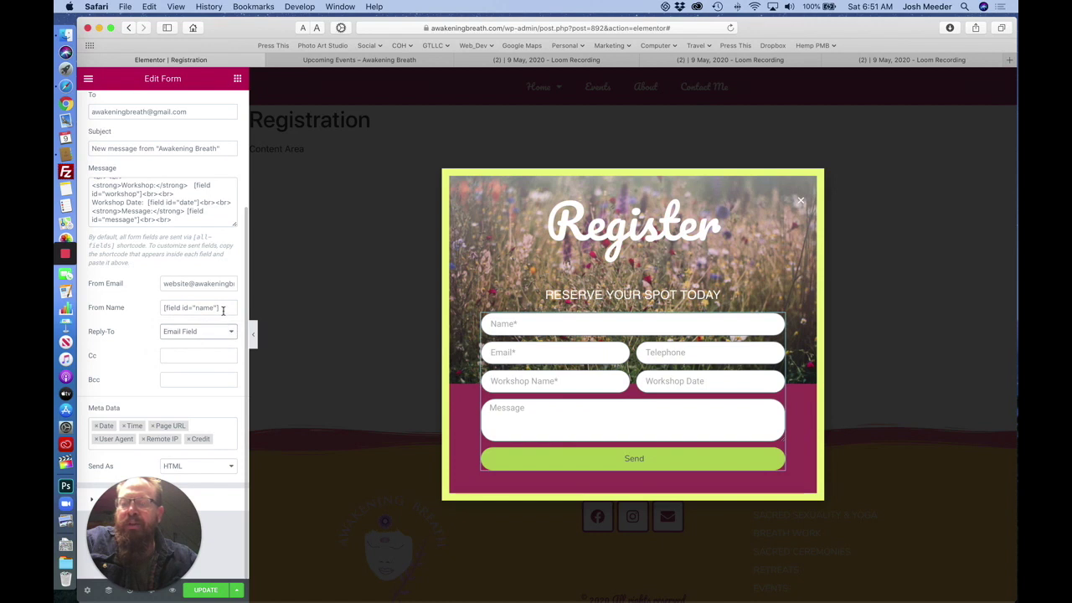
left_click(208, 335)
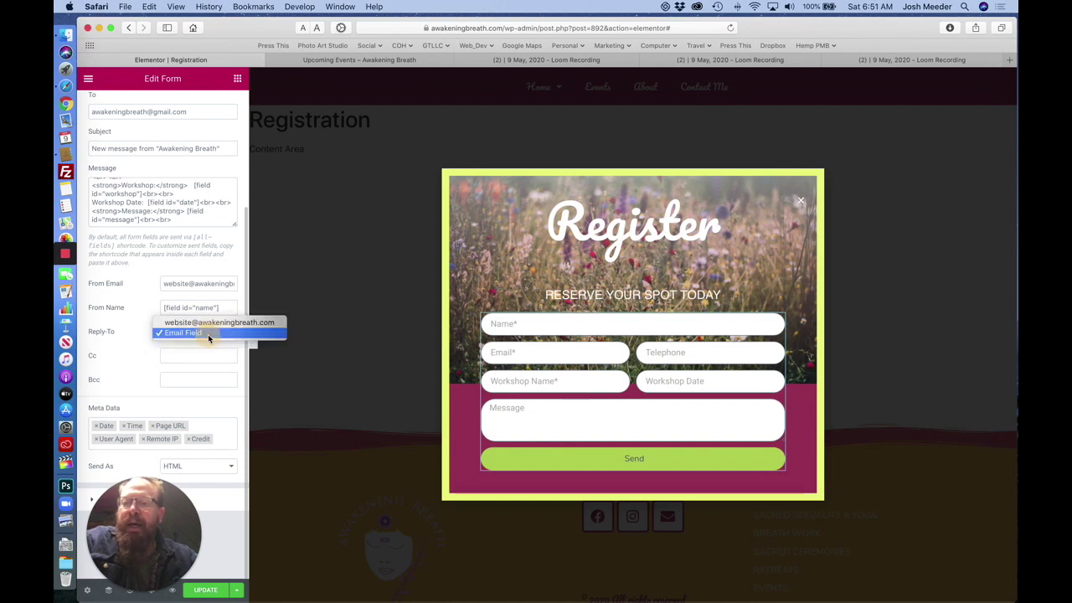
left_click(198, 334)
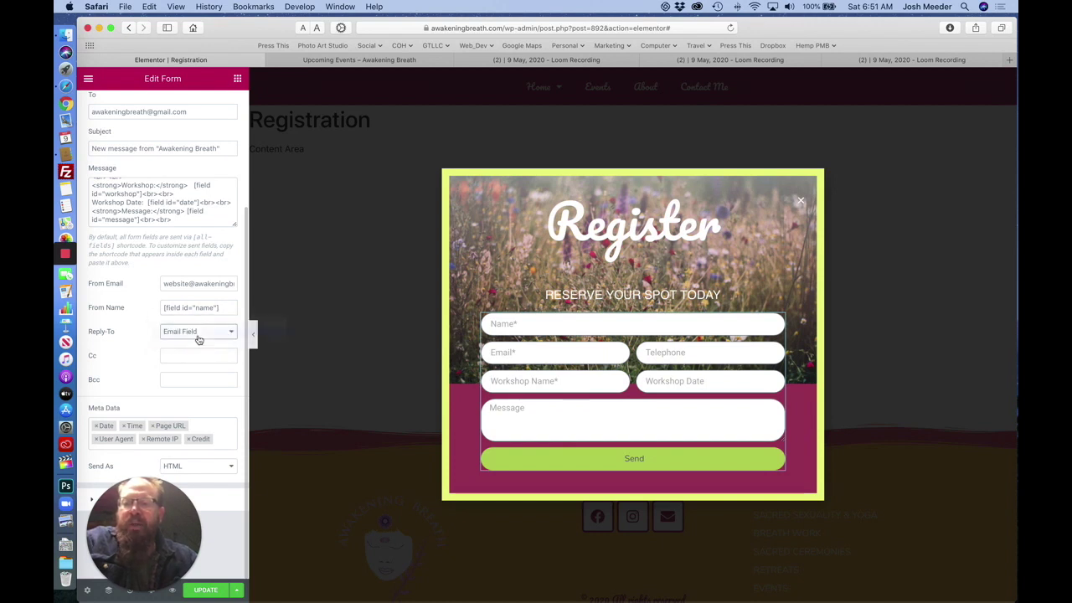
left_click(199, 337)
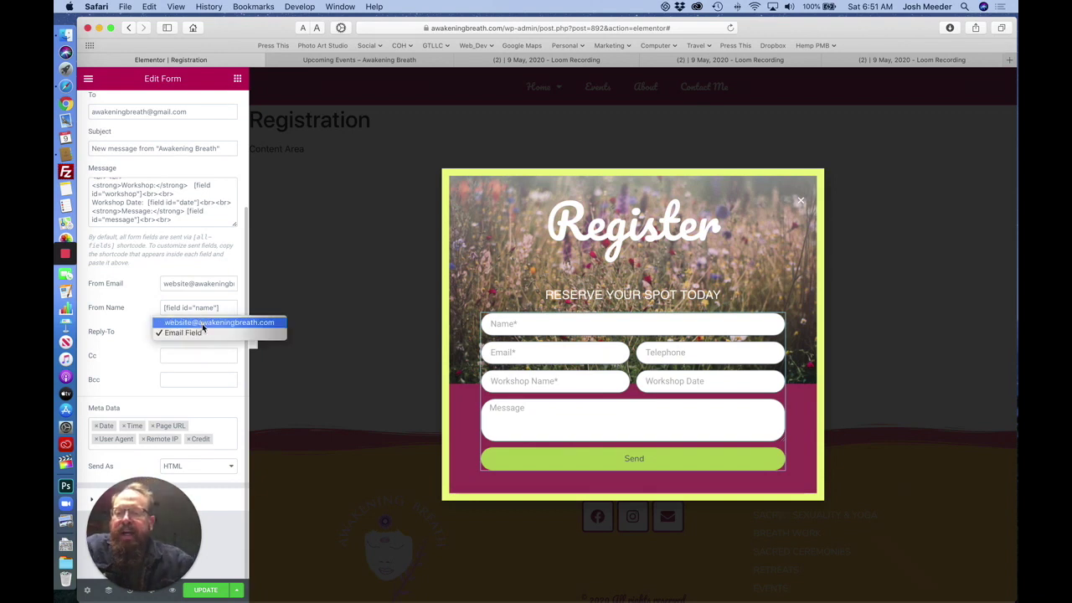
left_click(201, 324)
left_click(198, 333)
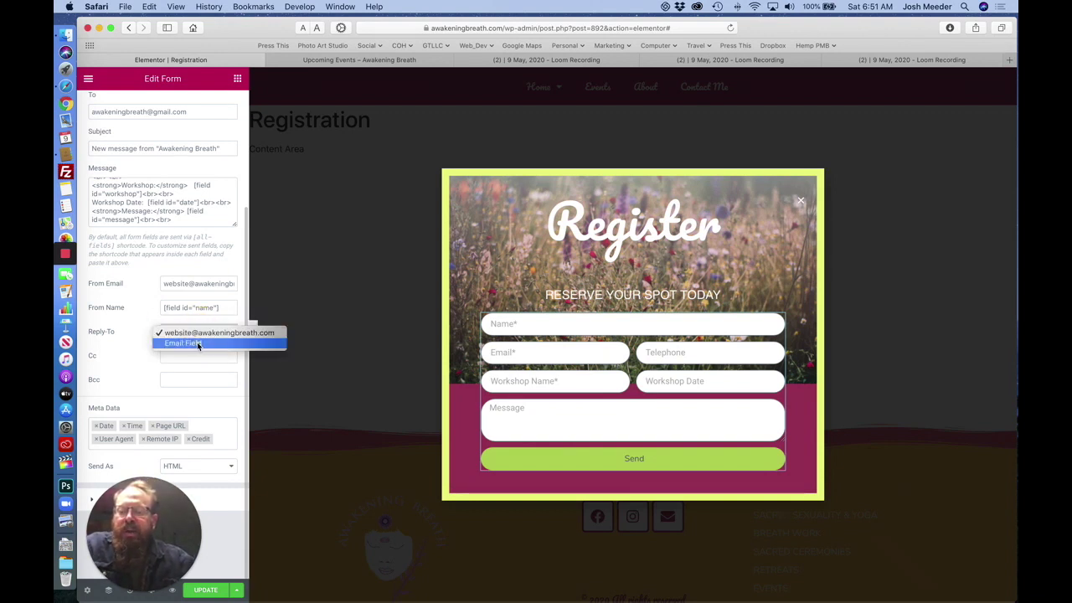
left_click(196, 343)
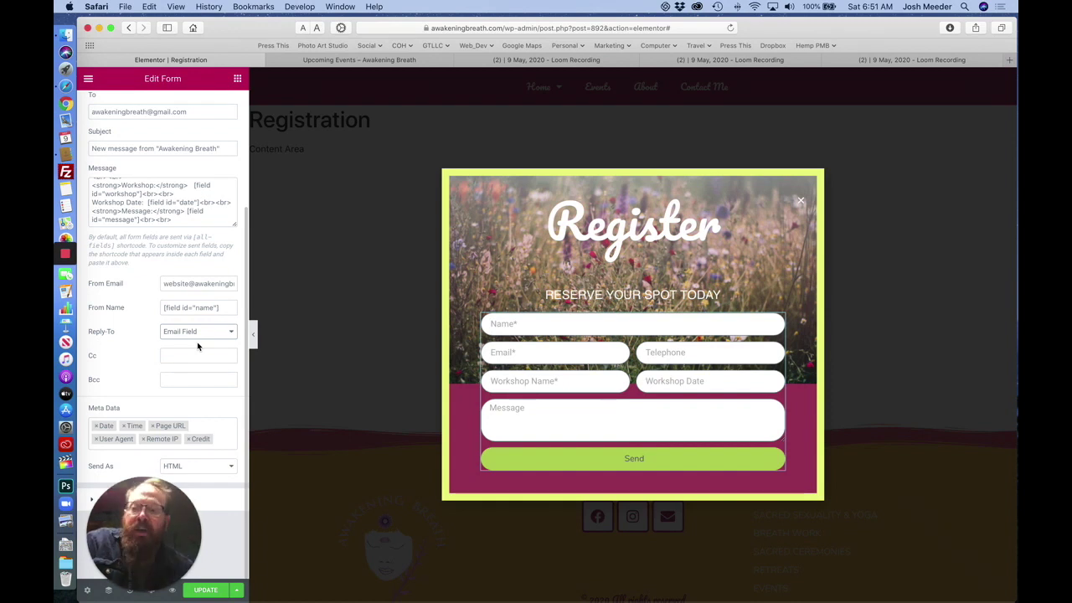
scroll(114, 197, "up", 3)
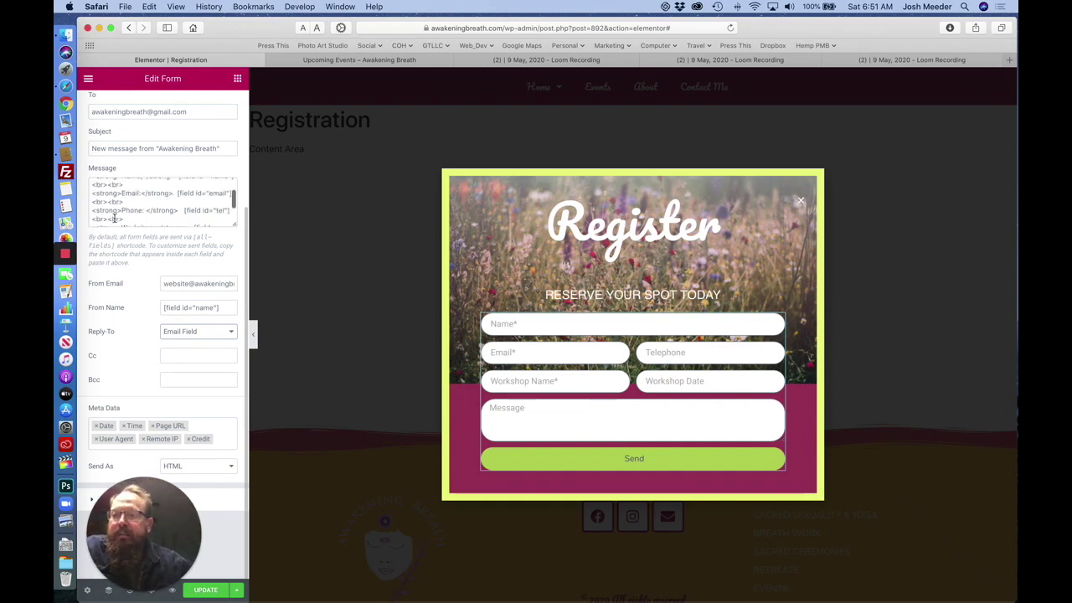
scroll(114, 210, "down", 3)
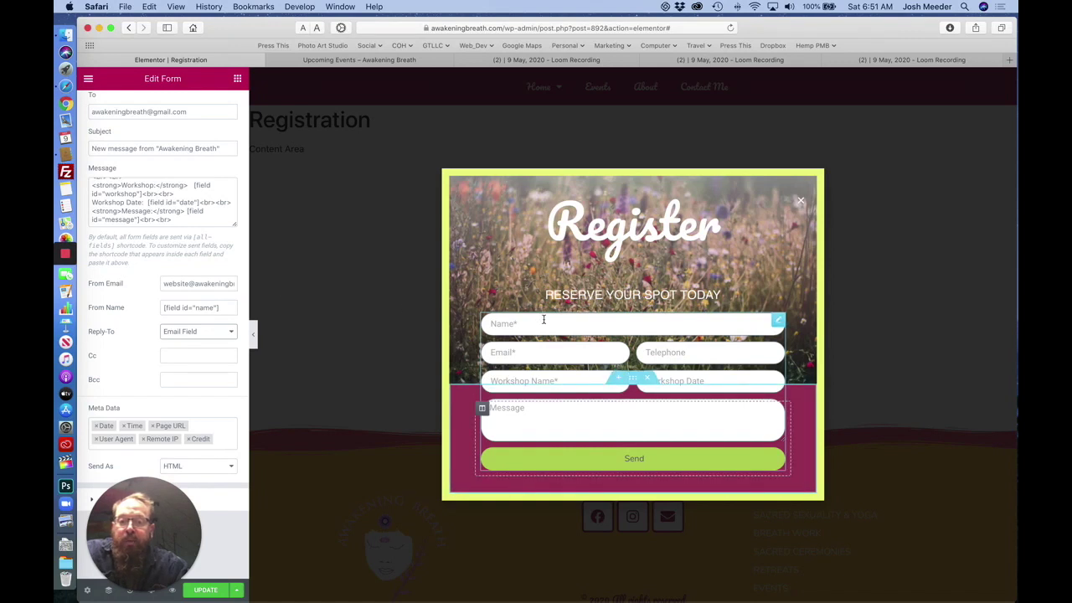
left_click(214, 332)
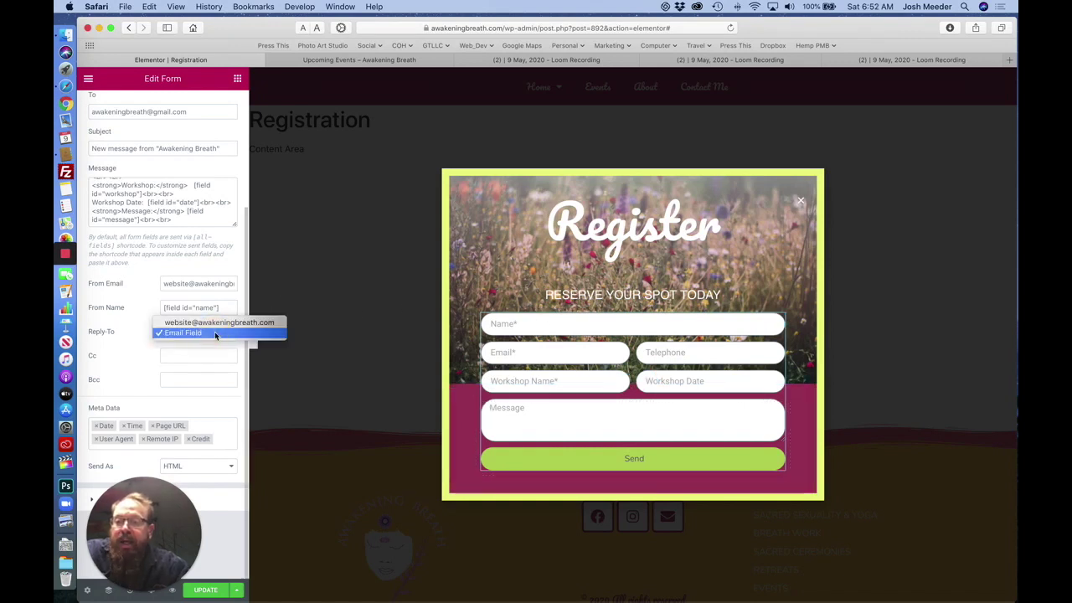
left_click(215, 333)
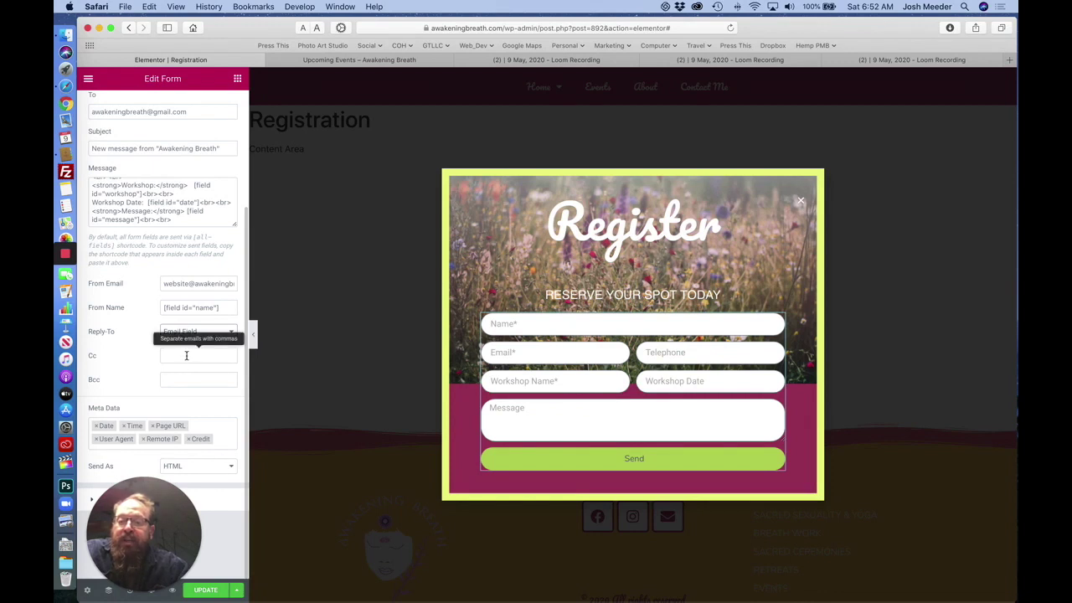
Put the second recipient's e-mail address in the Cc field and save the form with UPDATE.
left_click(186, 355)
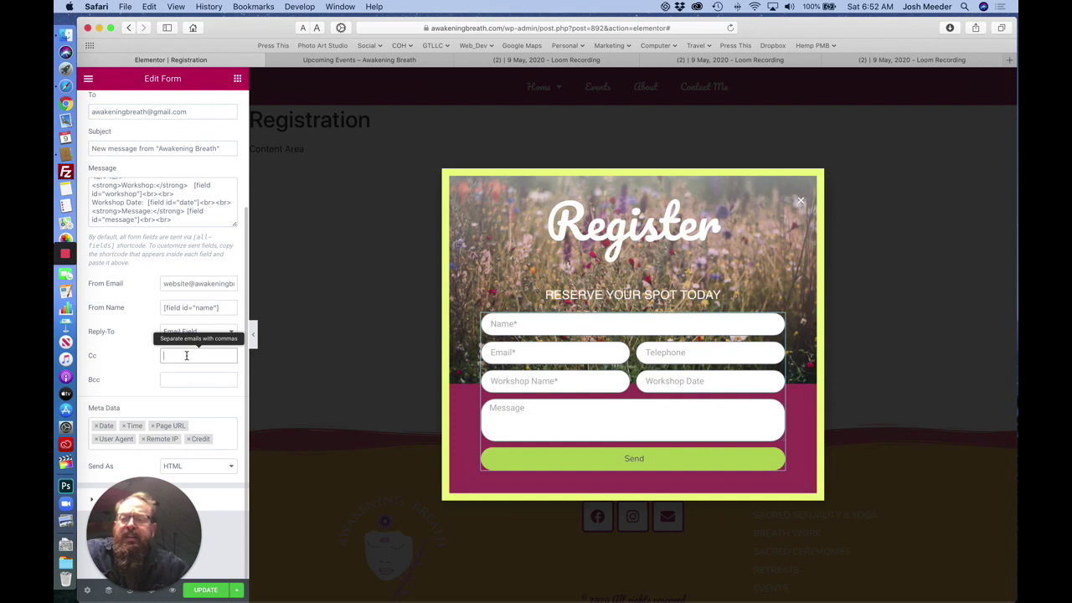
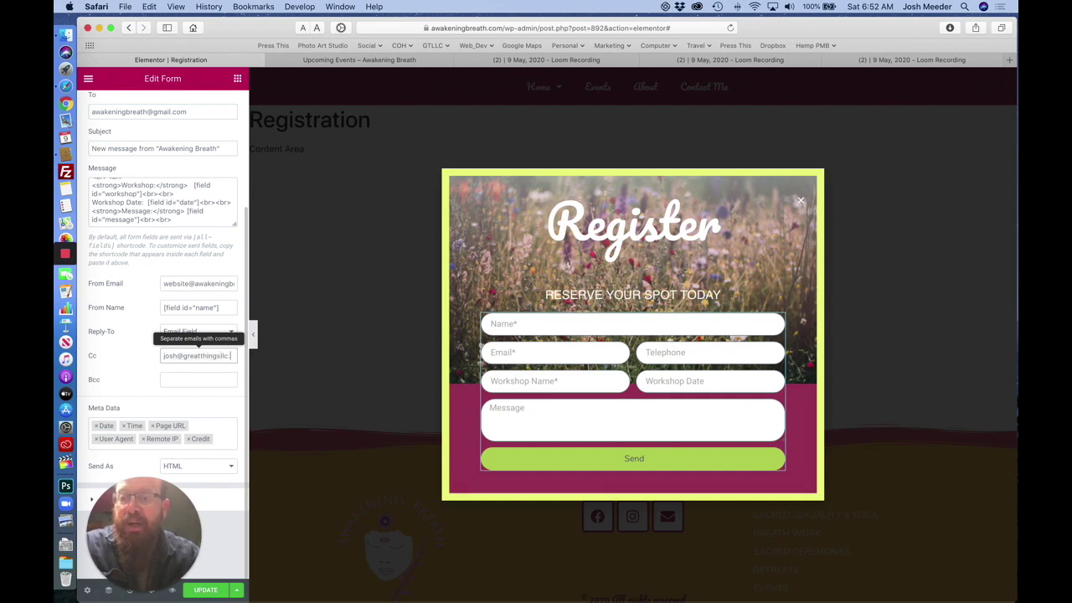
left_click(203, 591)
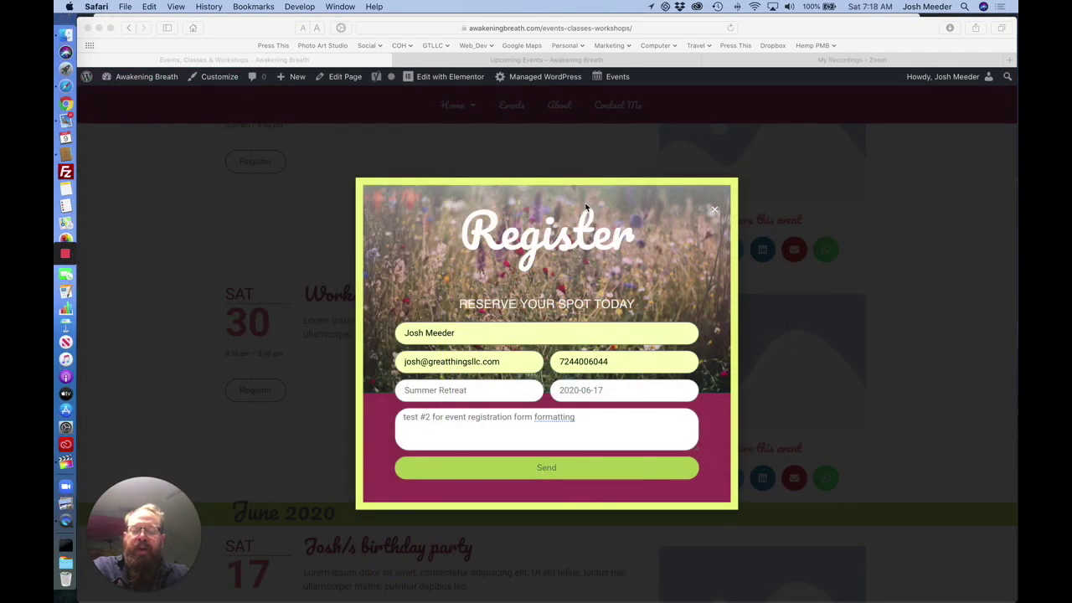
Send the filled-in Summer Retreat (2020-06-17) test registration from the live Register popup.
left_click(529, 470)
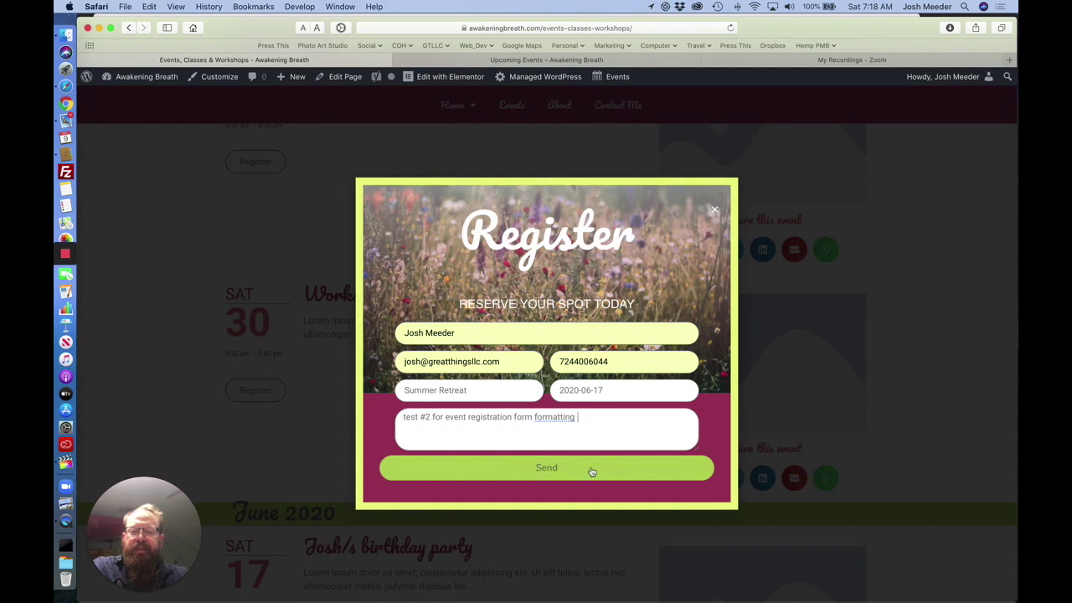
left_click(530, 471)
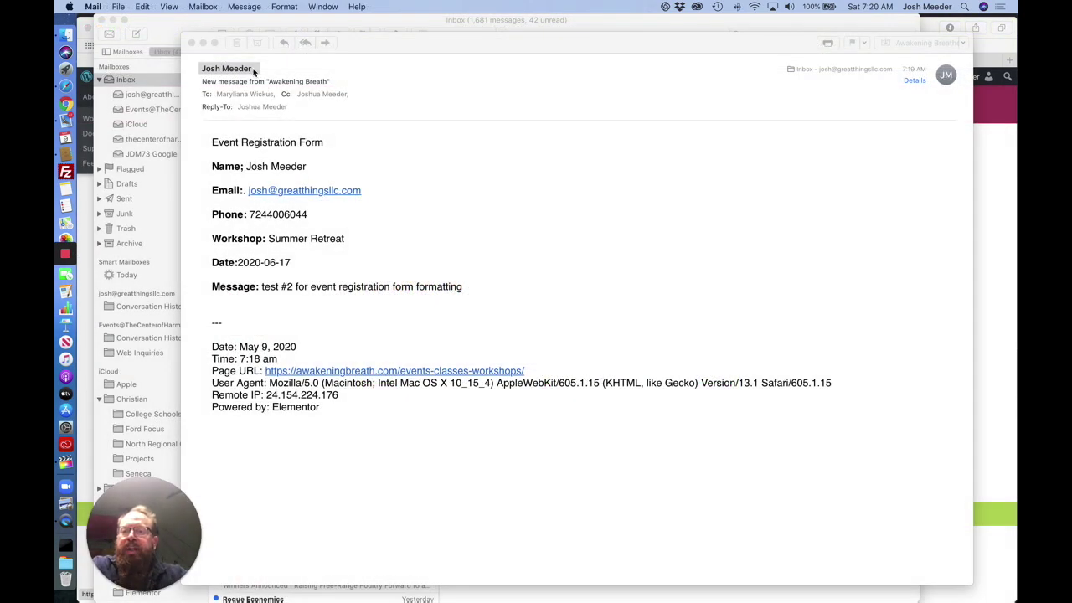
Confirm the notification email's From address uses the website's own domain.
left_click(254, 69)
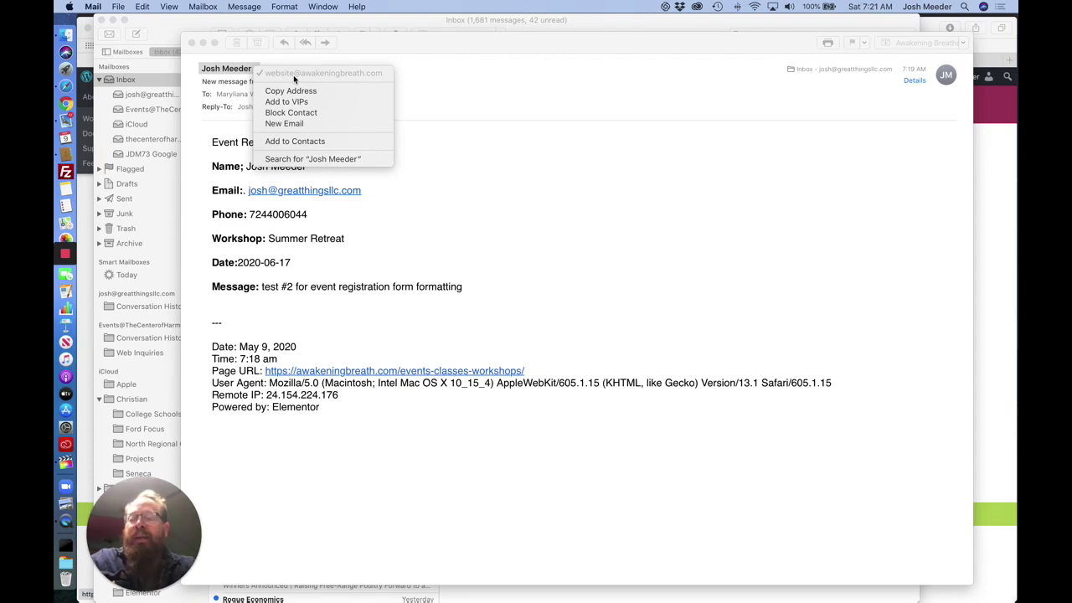
left_click(437, 160)
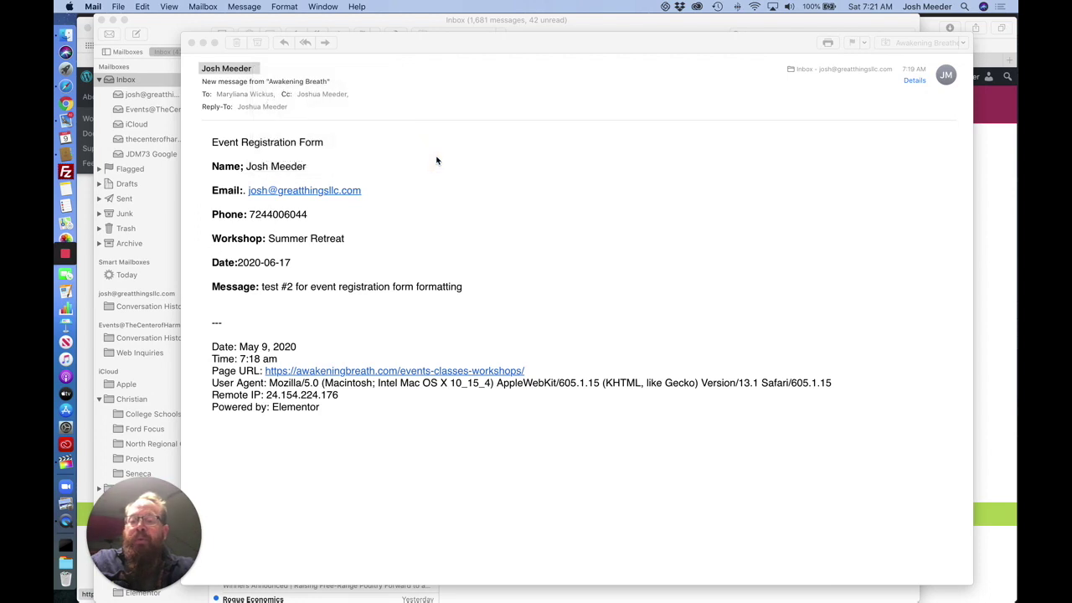